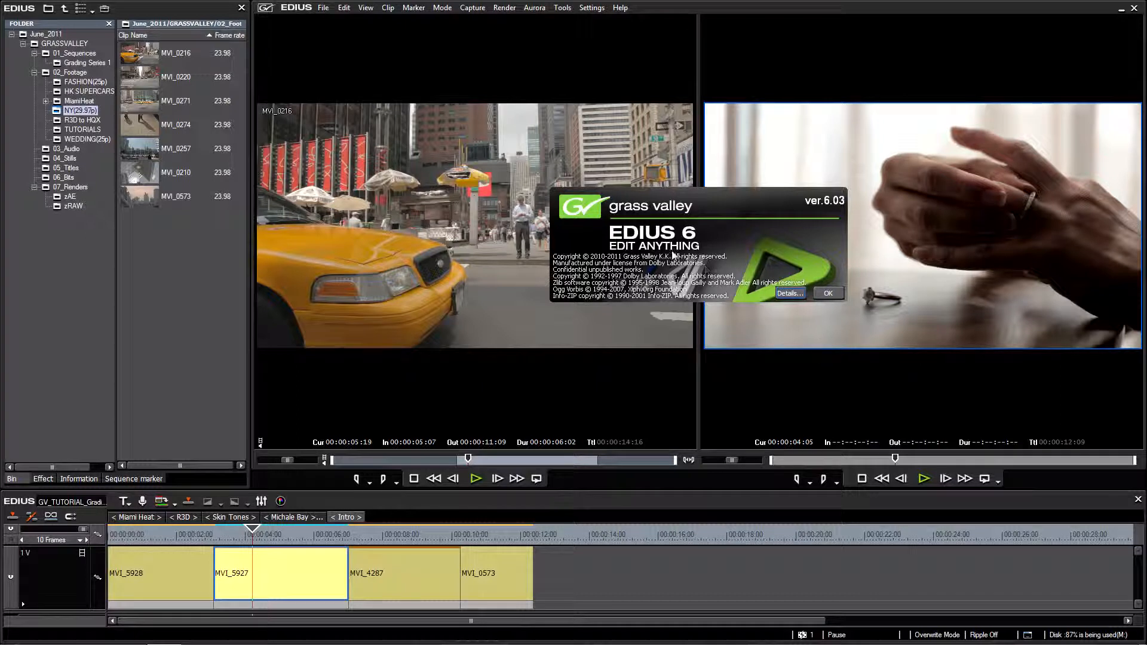
- Close the version information and scrub the Intro sequence to the night-time car shot in MVI_4287
click(828, 293)
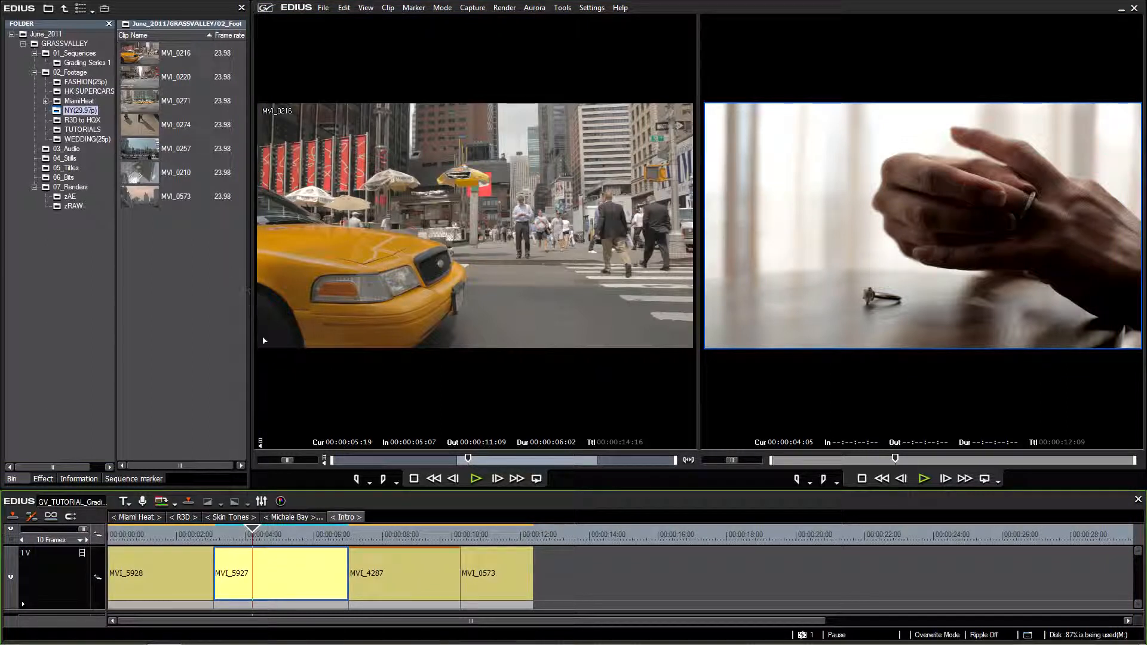
click(310, 540)
drag(310, 541, 246, 540)
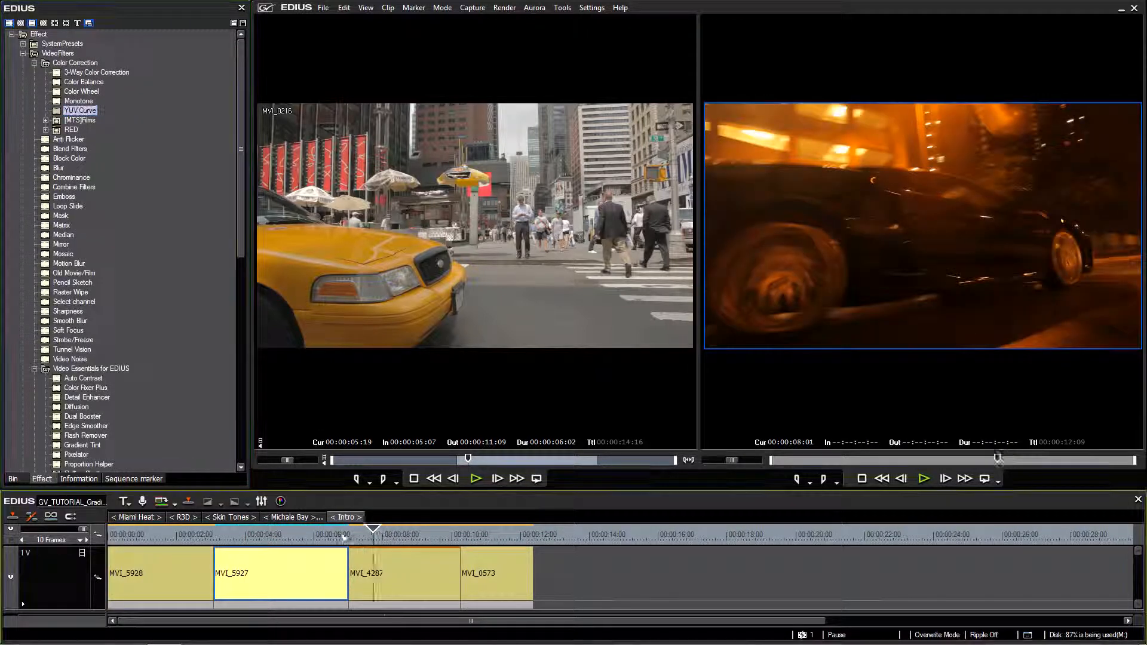
drag(370, 540, 387, 540)
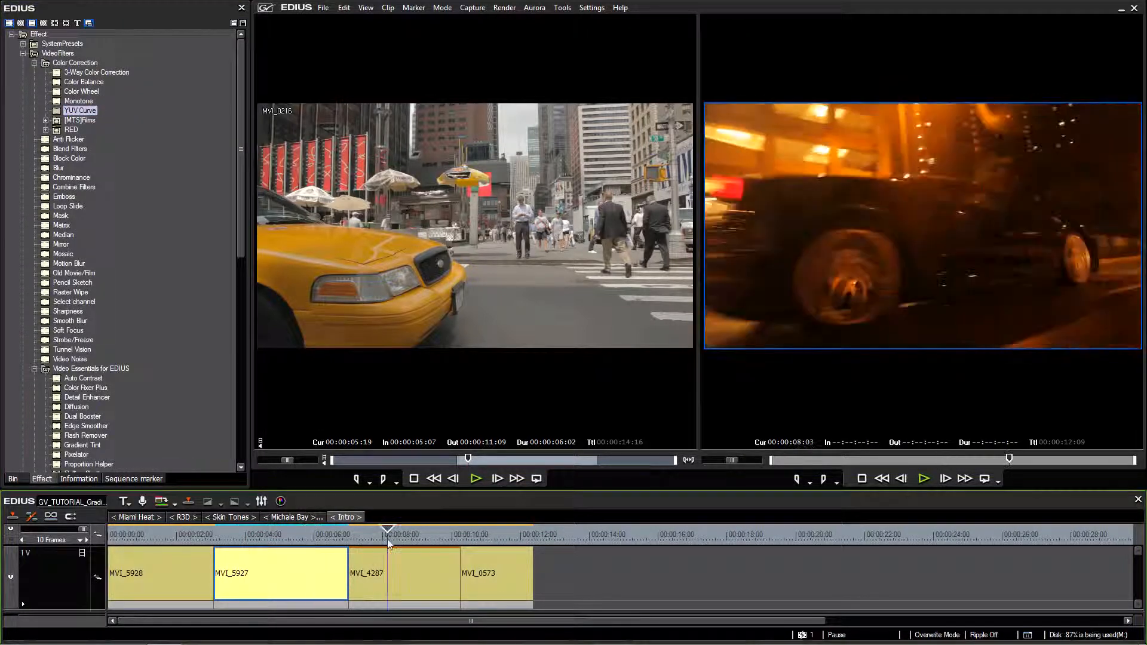
- Apply the 3-Way Color Correction filter to the MVI_4287 clip in the Intro sequence
click(96, 72)
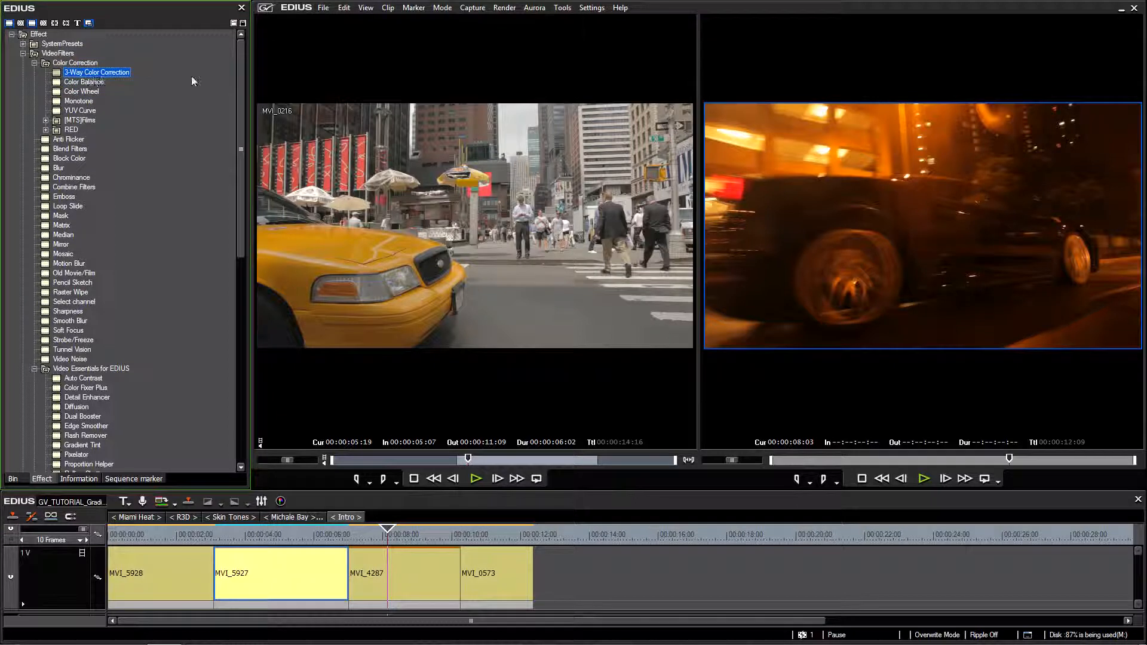
click(373, 535)
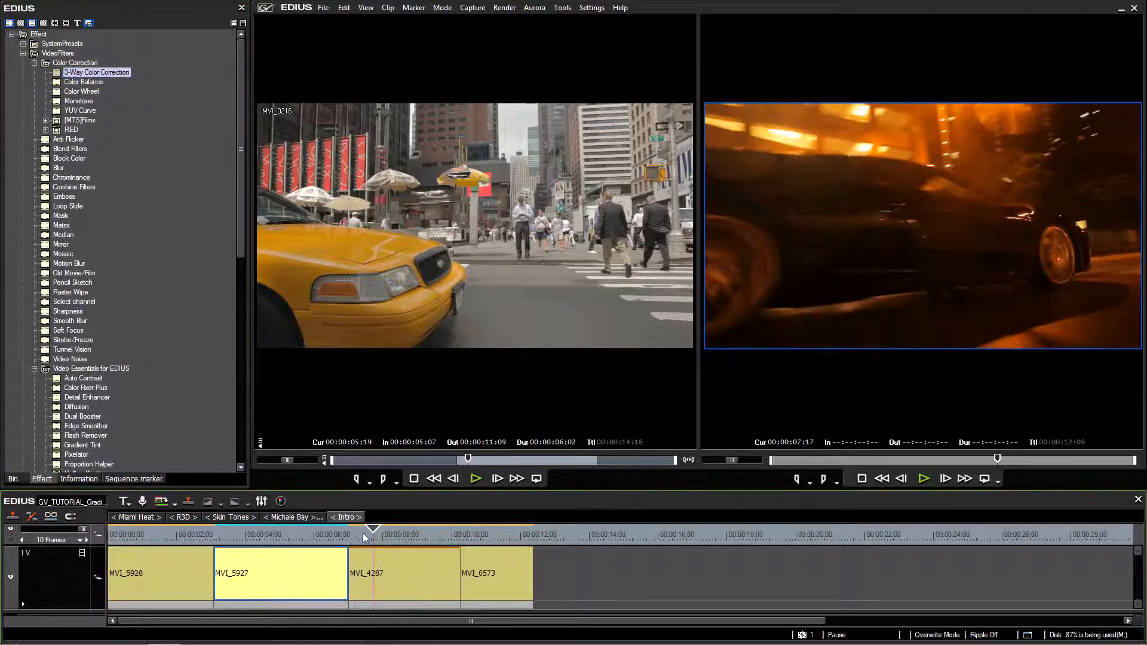
drag(363, 534, 349, 535)
click(395, 571)
click(361, 536)
click(365, 536)
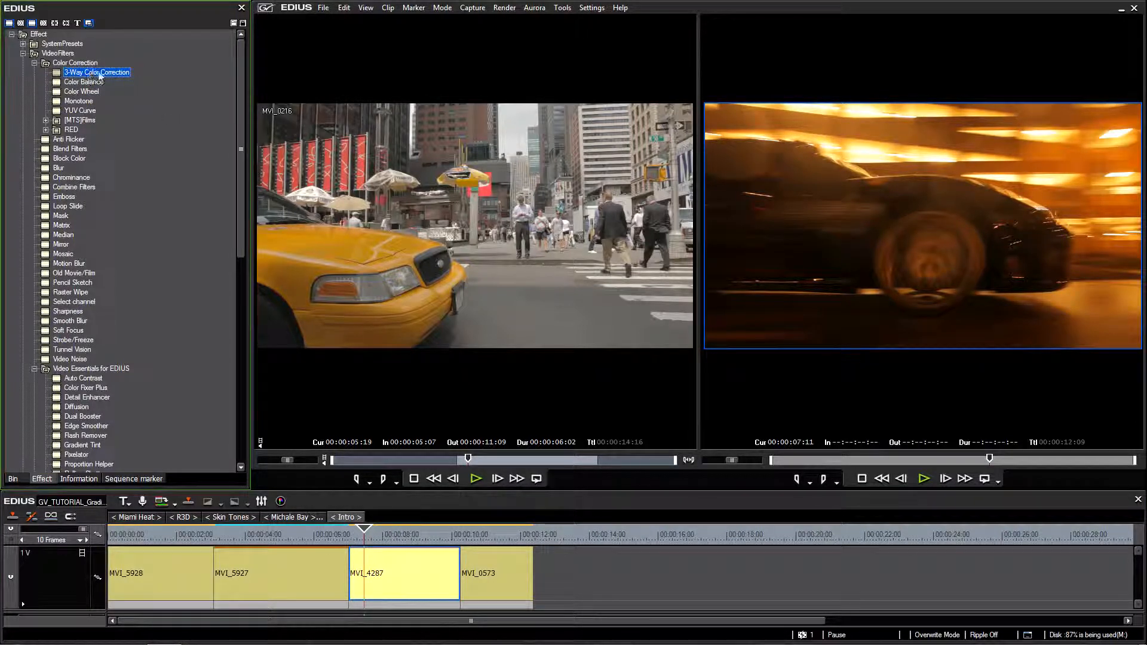
drag(99, 75, 402, 573)
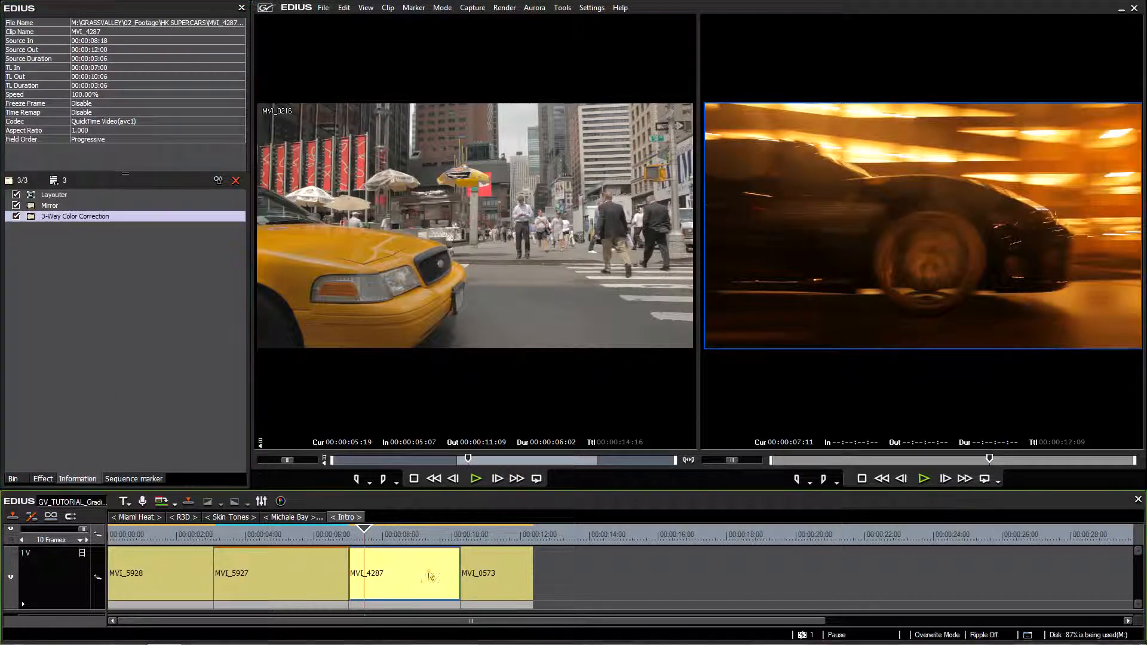
- Toggle the Mirror filter on MVI_4287 off and back on to compare the image
click(53, 216)
click(54, 206)
click(16, 206)
click(16, 205)
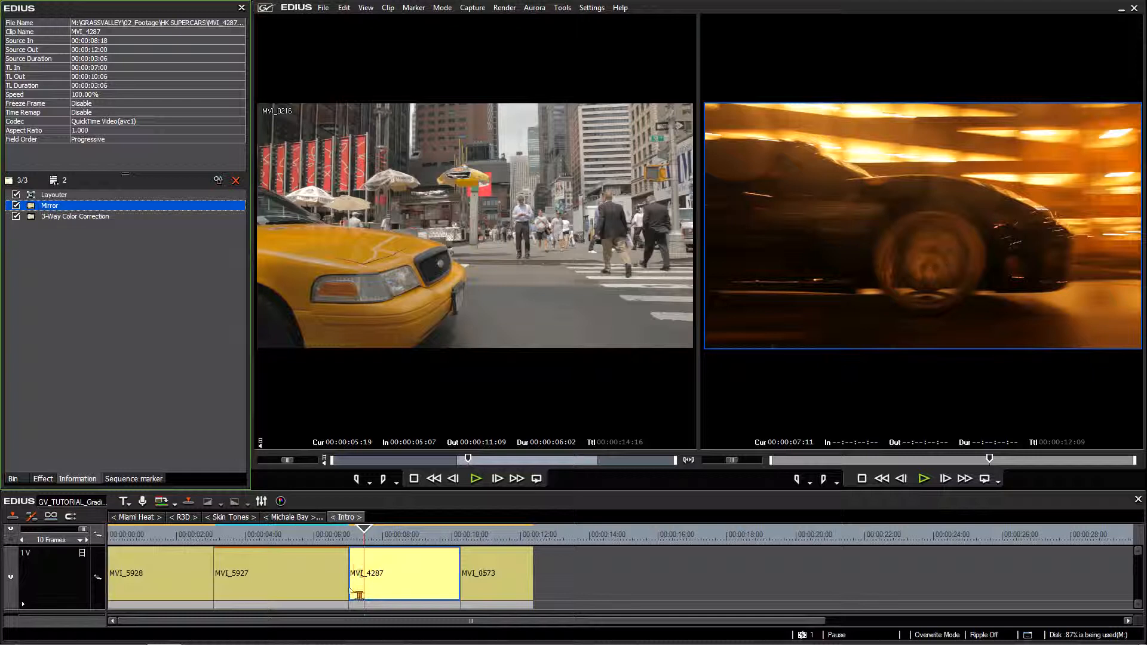
- Go to the first frame of MVI_4287 at 00:00:07:00 and inspect it in the full-screen preview
click(351, 536)
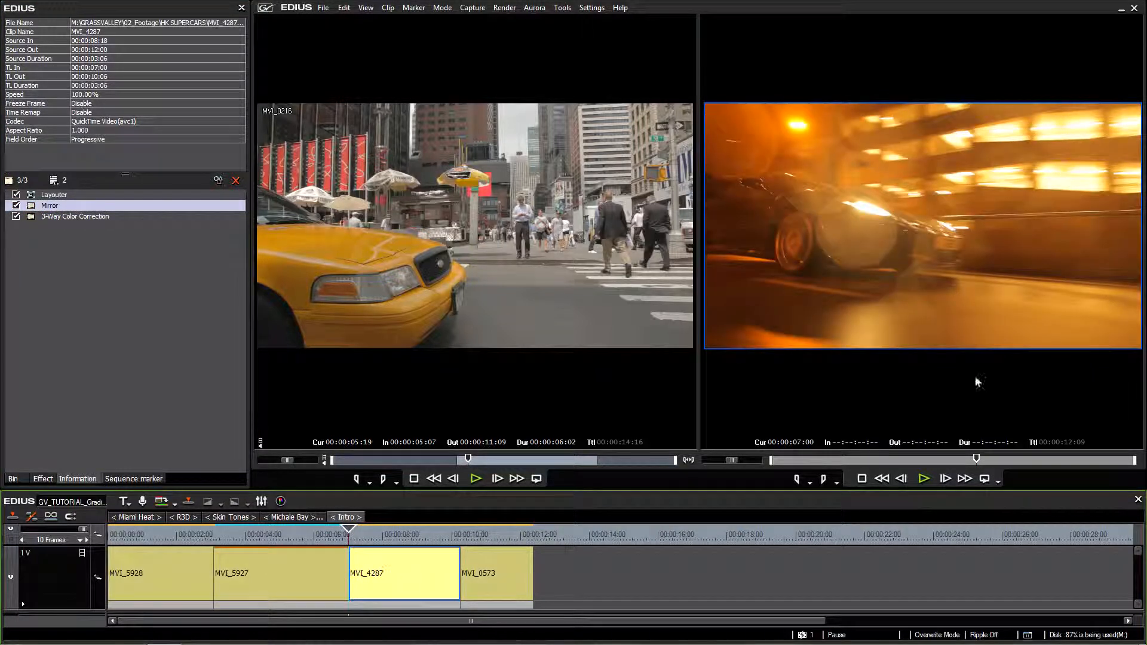
double_click(821, 301)
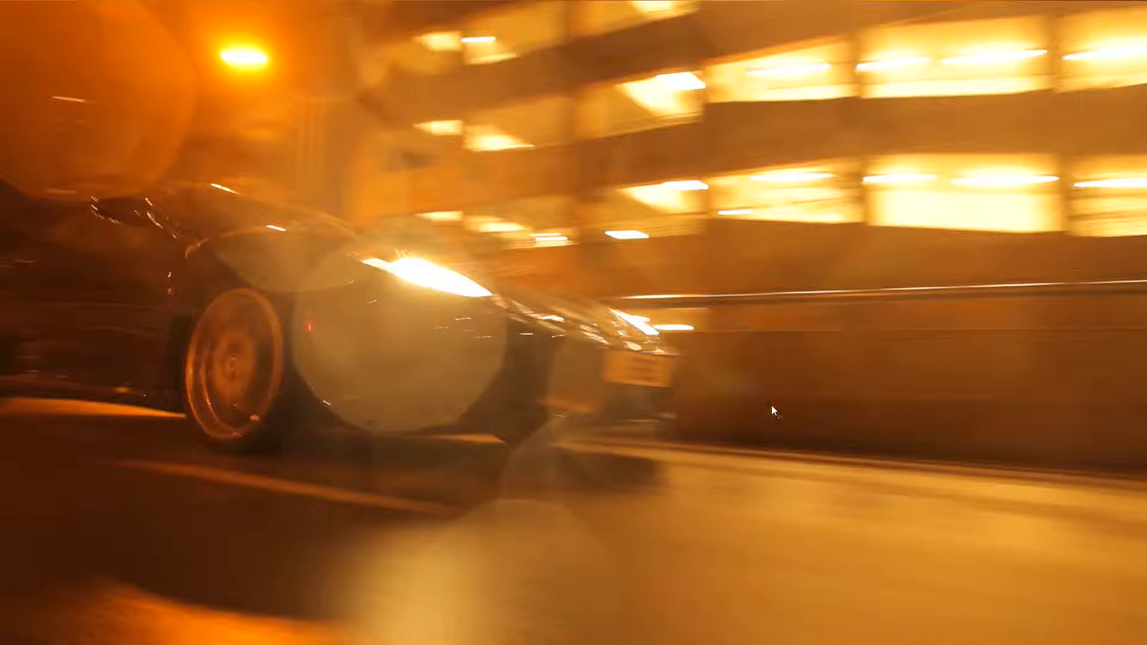
key(Escape)
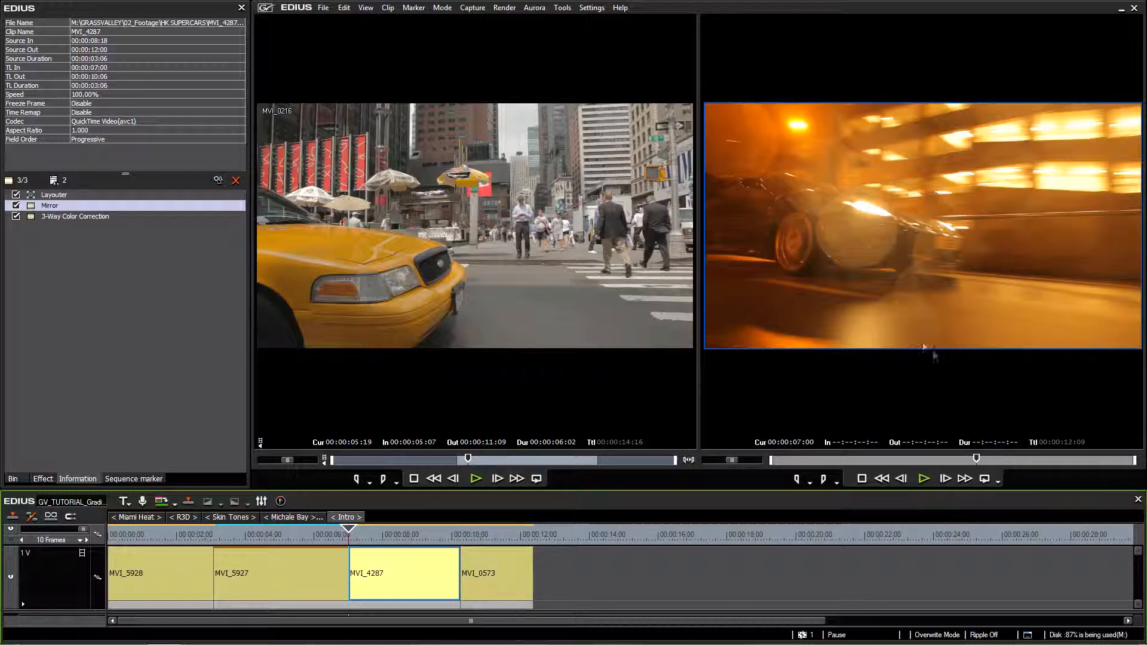
double_click(913, 319)
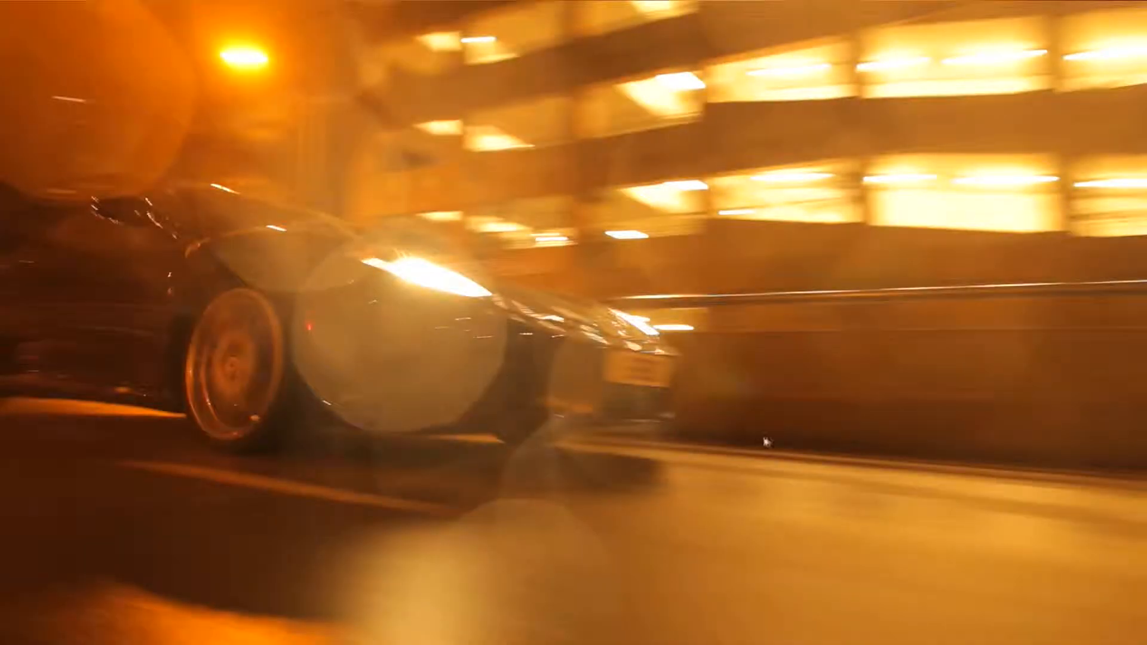
double_click(674, 440)
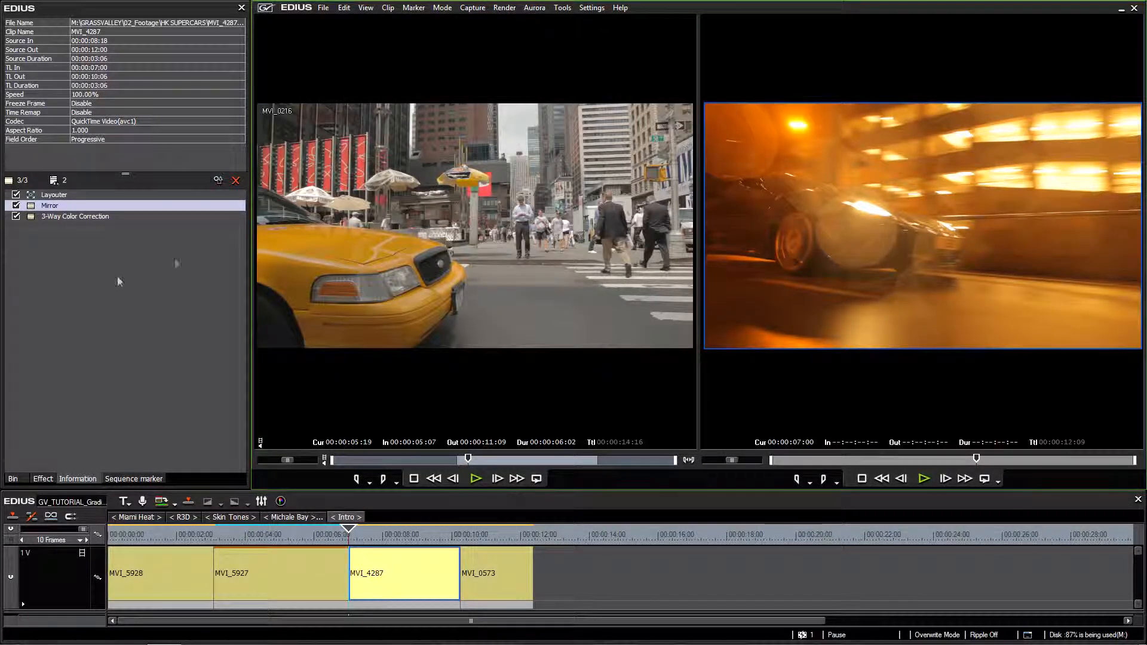
- Open the 3-Way Color Correction settings of MVI_4287 and size and place the dialog clear of the recorder preview
click(84, 217)
click(440, 555)
double_click(85, 218)
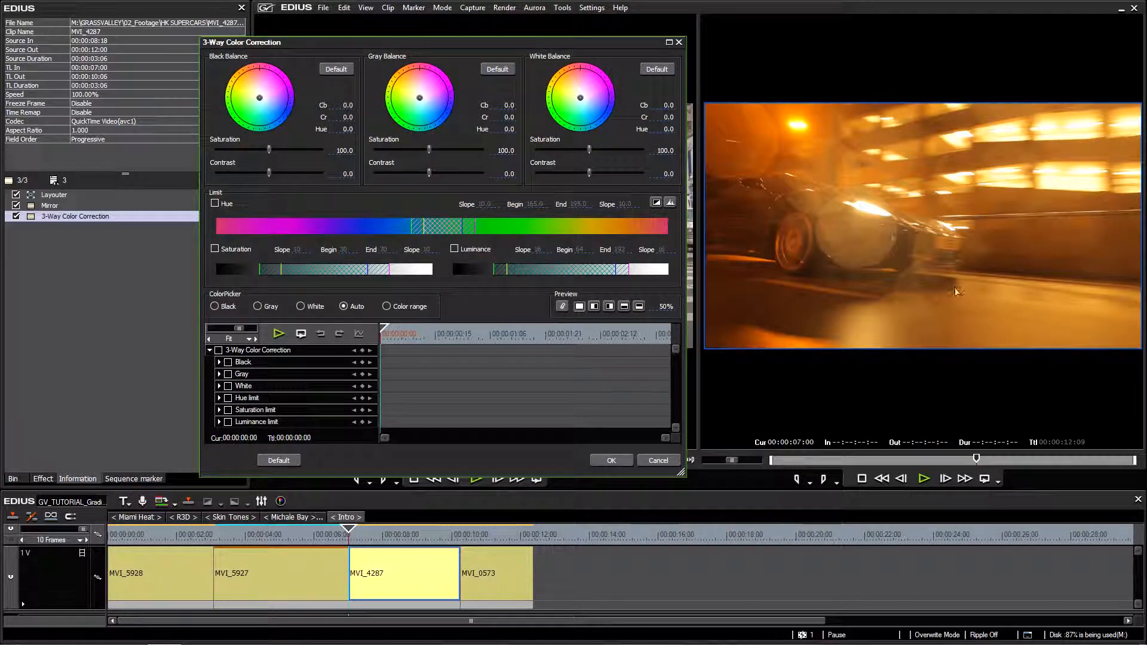
drag(515, 43, 523, 82)
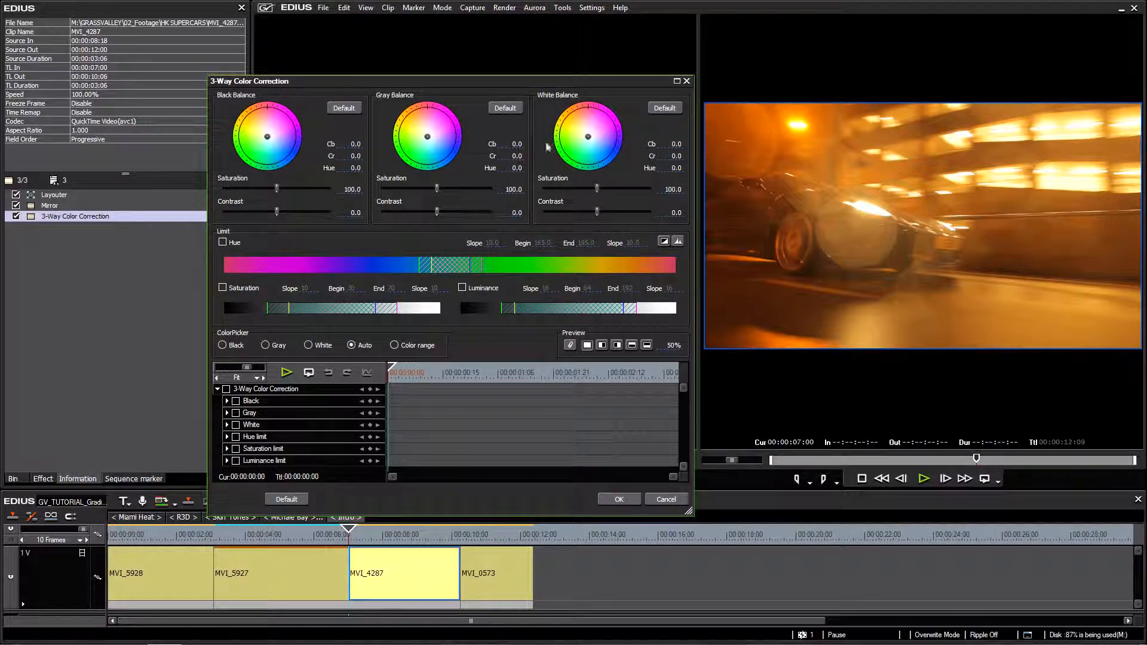
mouse_move(430, 80)
mouse_down()
mouse_move(362, 90)
mouse_move(420, 85)
mouse_up()
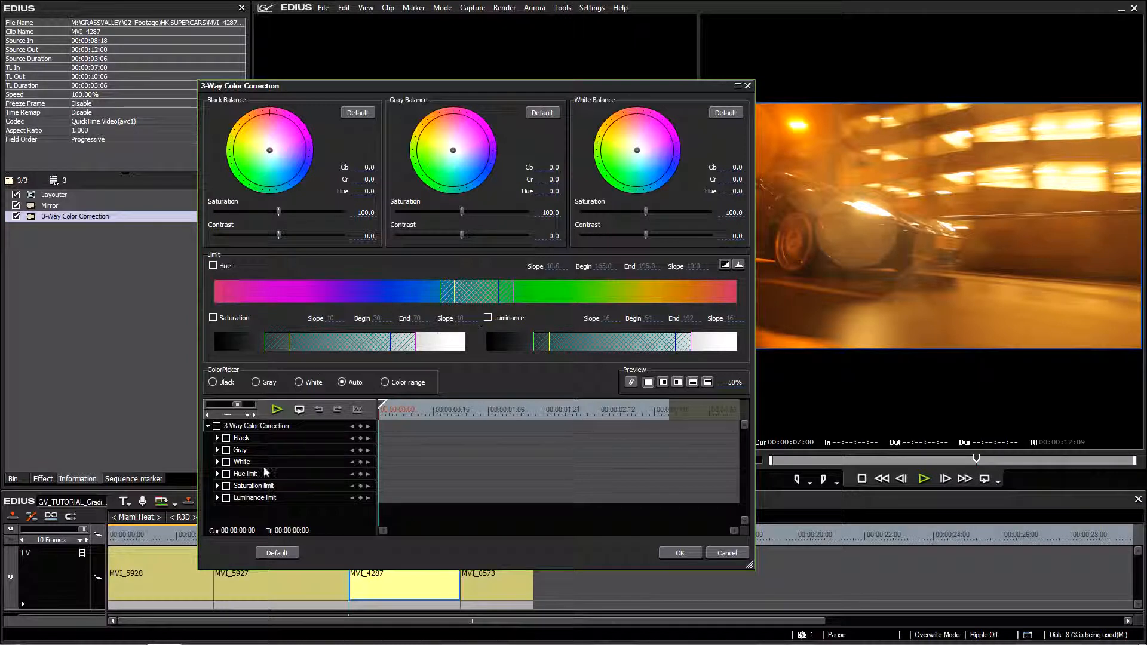
drag(749, 564, 742, 497)
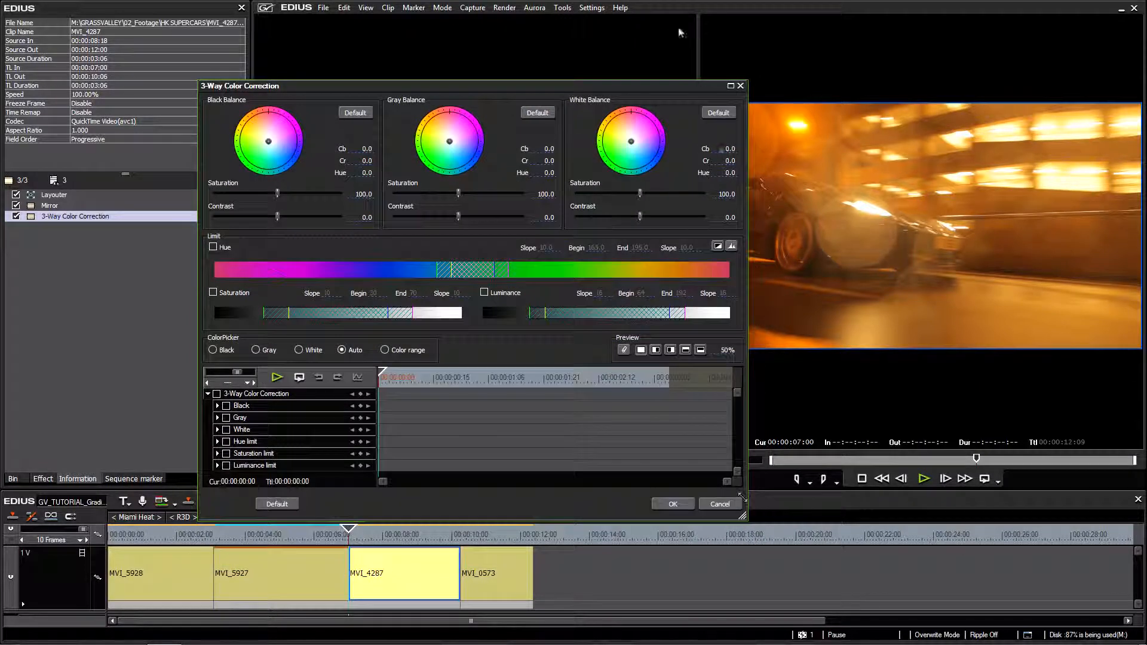
mouse_move(644, 83)
mouse_down()
mouse_move(557, 77)
mouse_move(608, 87)
mouse_move(624, 78)
mouse_up()
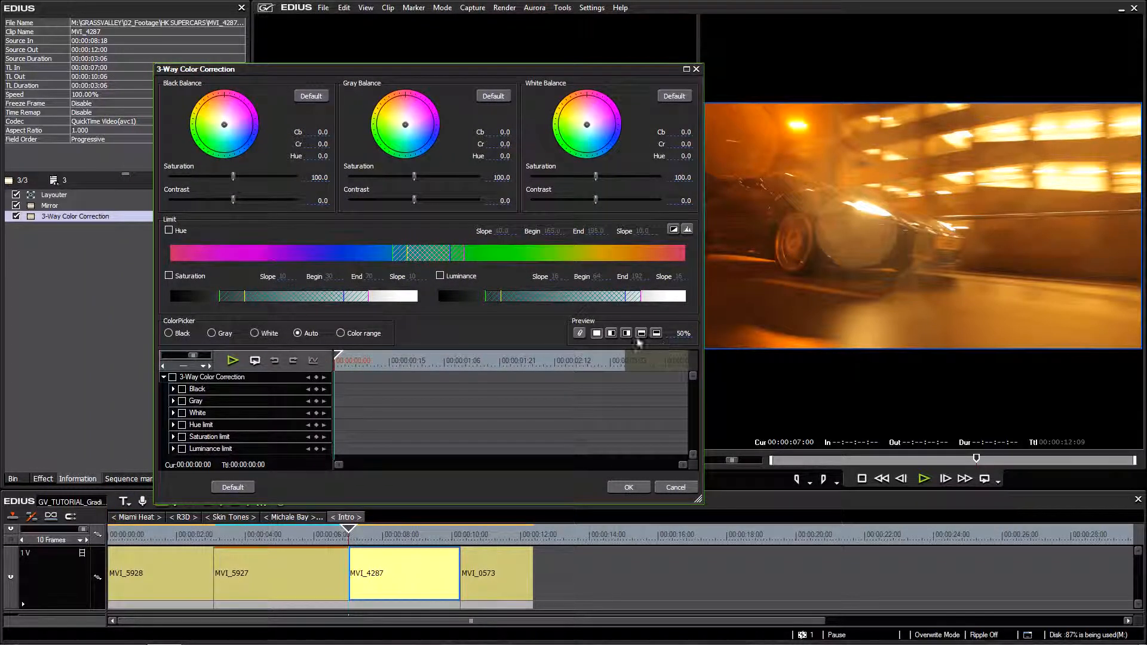
drag(622, 69, 610, 67)
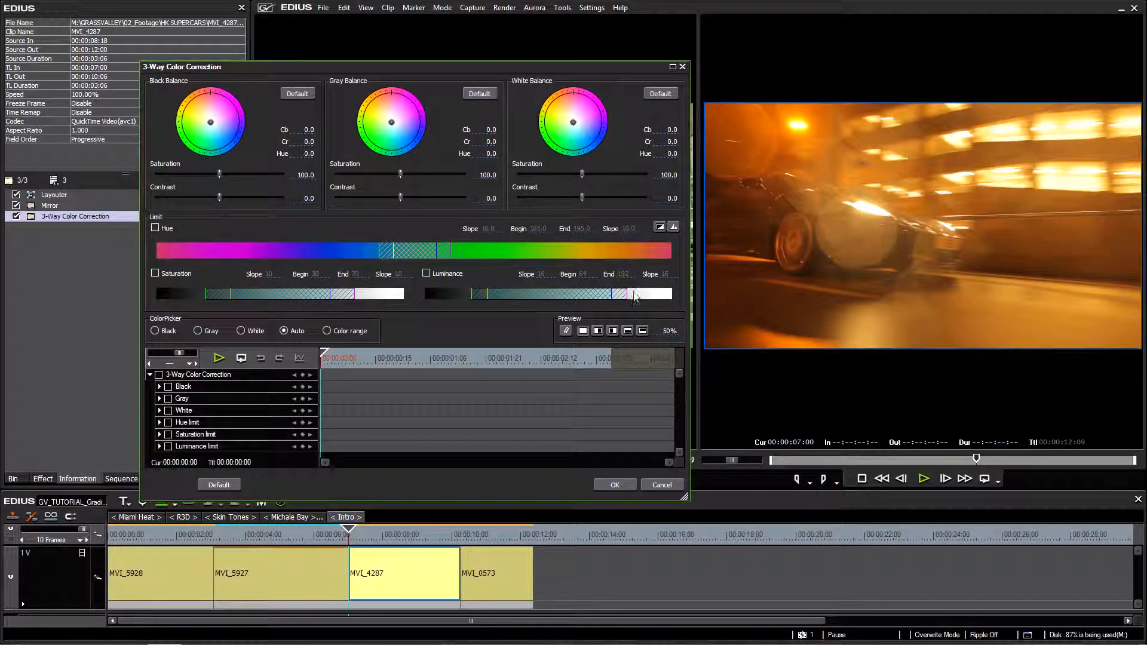
- Try a blue Gray Balance shift of Cb 42.4, Cr -42.4 against a vertical before/after split at 45%, and reset it to default
click(598, 331)
drag(392, 123, 412, 142)
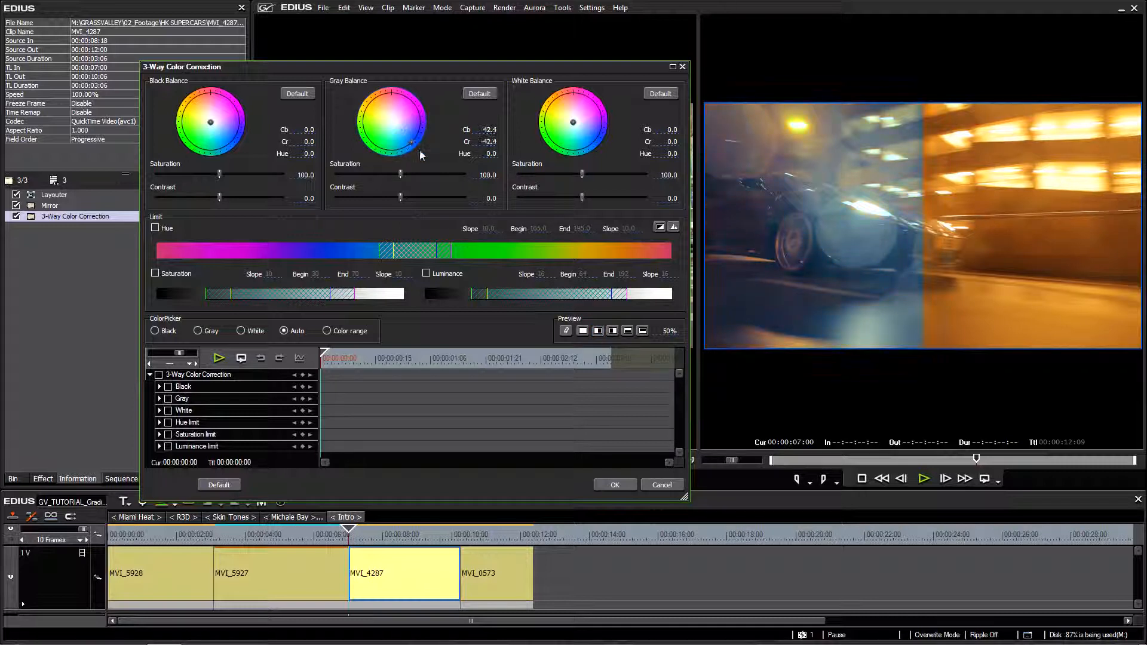
drag(670, 336, 651, 317)
click(583, 330)
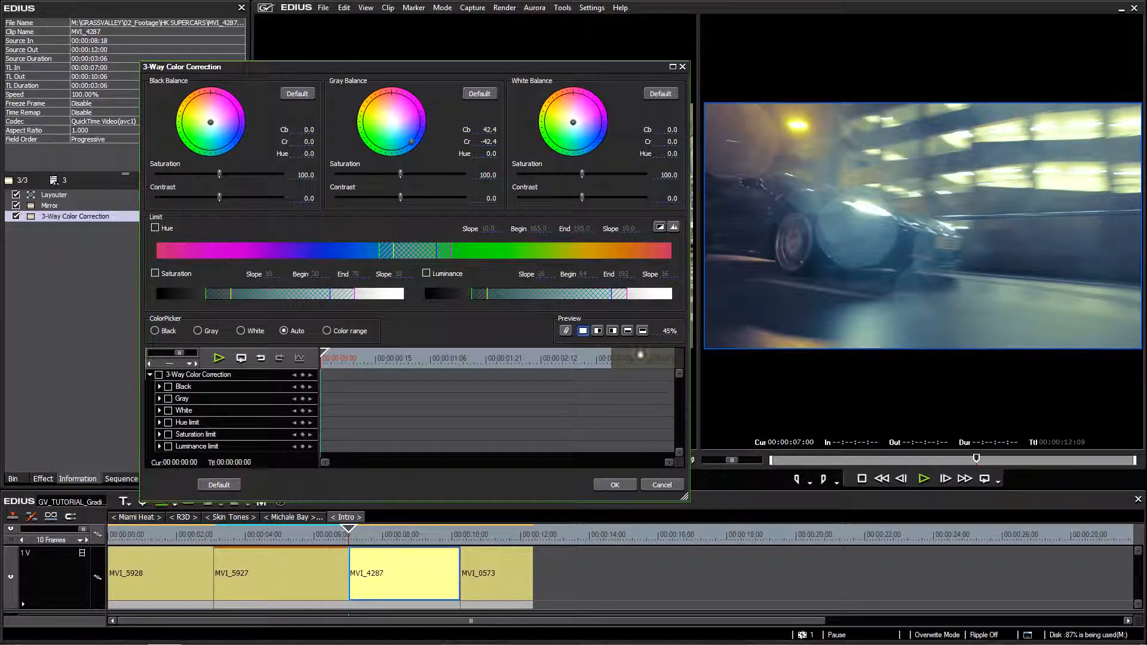
click(476, 95)
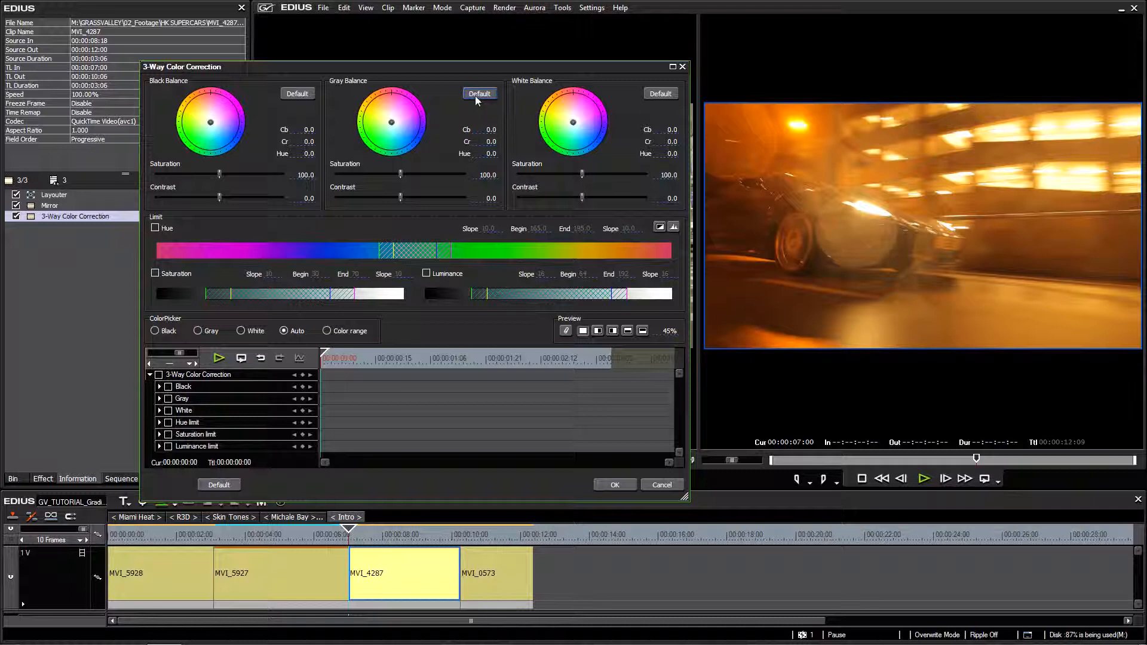
drag(475, 67, 475, 64)
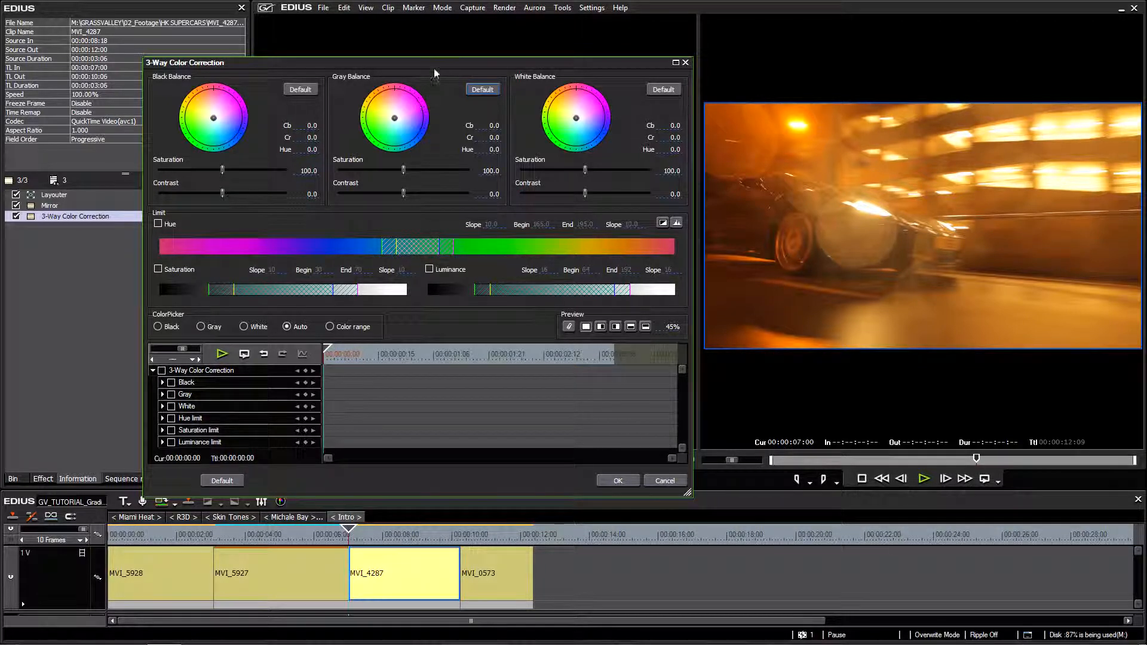
drag(428, 63, 429, 61)
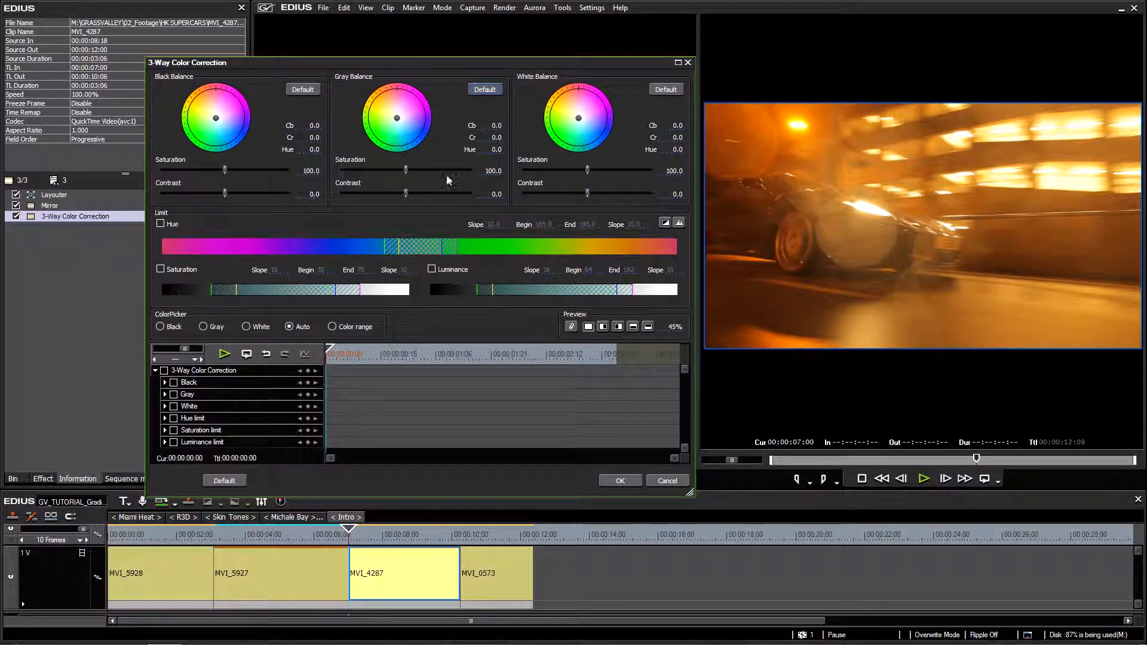
- Try a Gray Balance shift of Cb 33.8, Cr -41.3 with the before/after split at 77%, and reset it to default
click(603, 327)
drag(397, 118, 412, 137)
drag(670, 327, 629, 249)
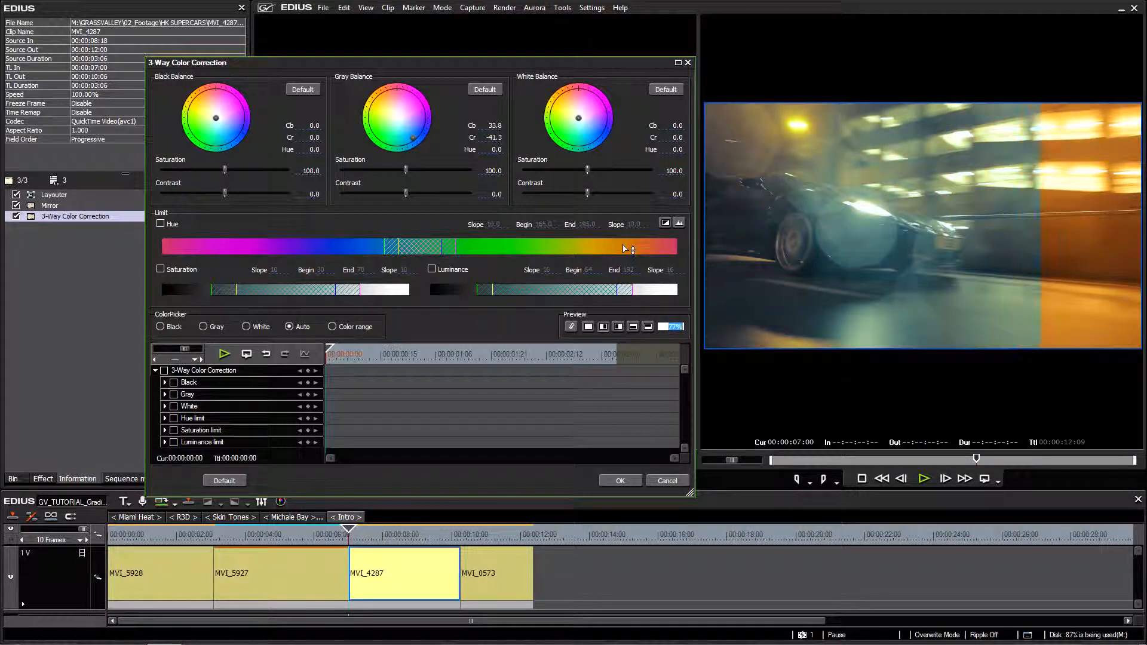
click(484, 89)
mouse_move(375, 61)
mouse_down()
mouse_move(400, 67)
mouse_move(375, 63)
mouse_up()
- Try milder Gray Balance shifts of Cb 21.3, Cr -28.8 and Cb 17.5, Cr -27.5 with the preview at 100%, and reset them
mouse_move(397, 119)
mouse_down()
mouse_move(412, 136)
mouse_move(392, 115)
mouse_move(387, 130)
mouse_move(410, 137)
mouse_up()
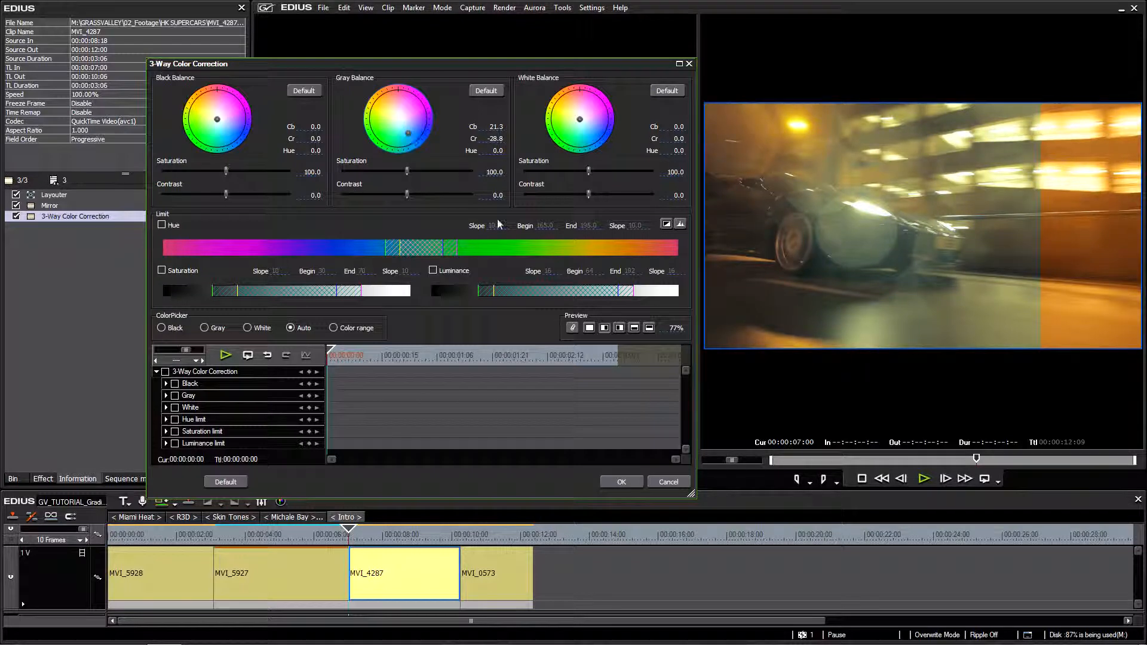
drag(675, 330, 635, 170)
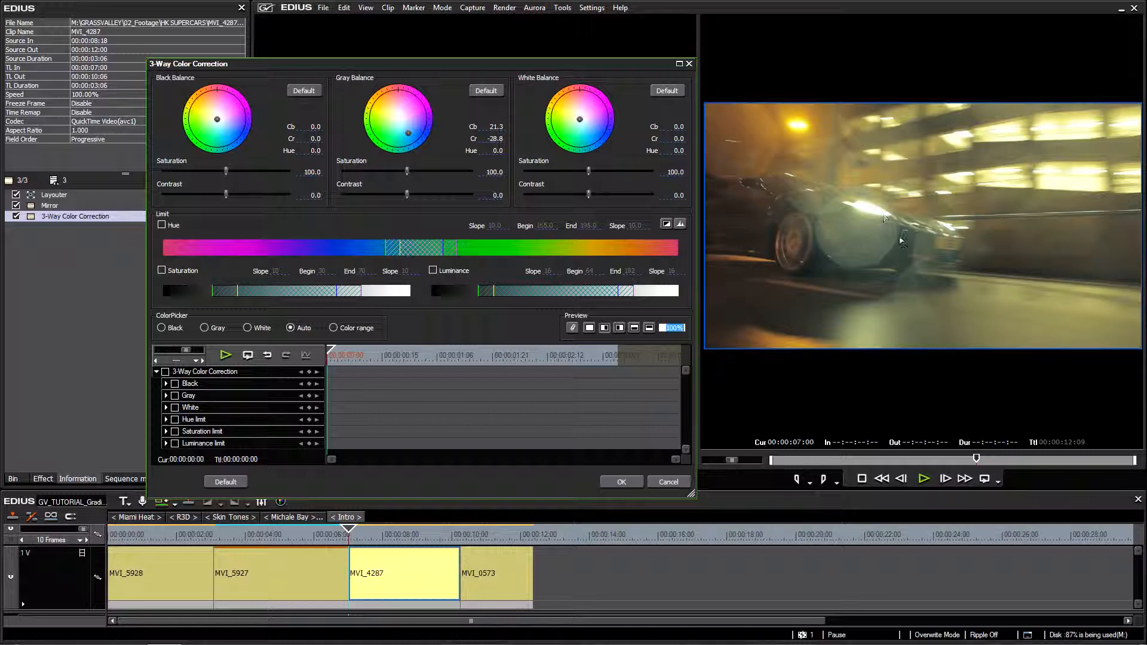
drag(409, 133, 405, 137)
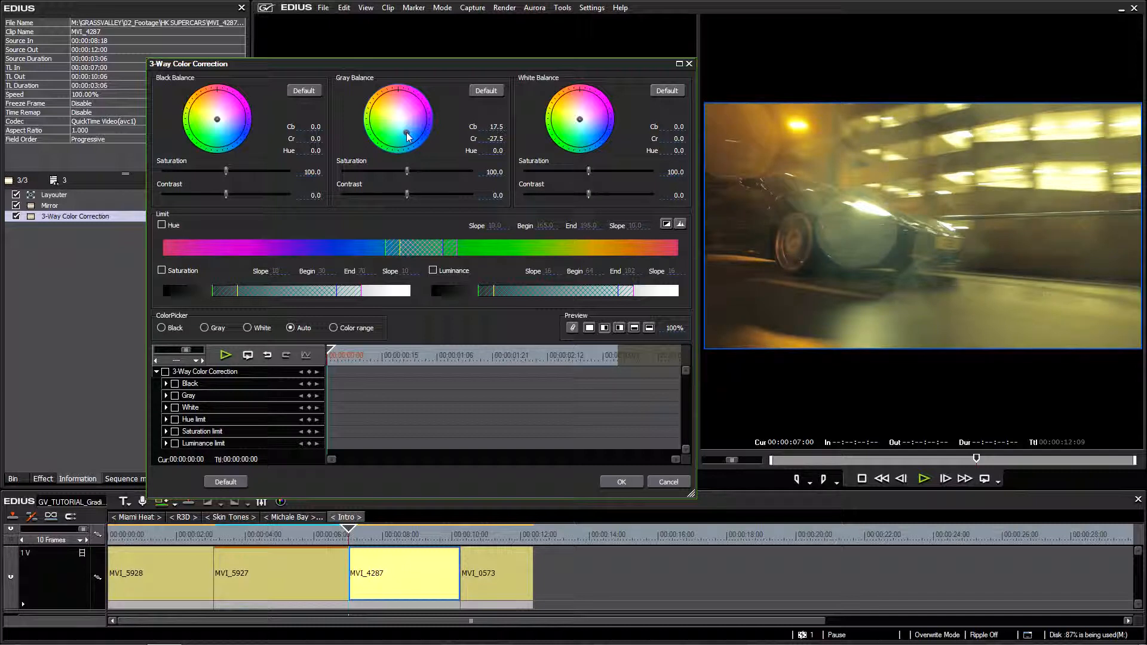
drag(407, 132, 399, 127)
click(483, 90)
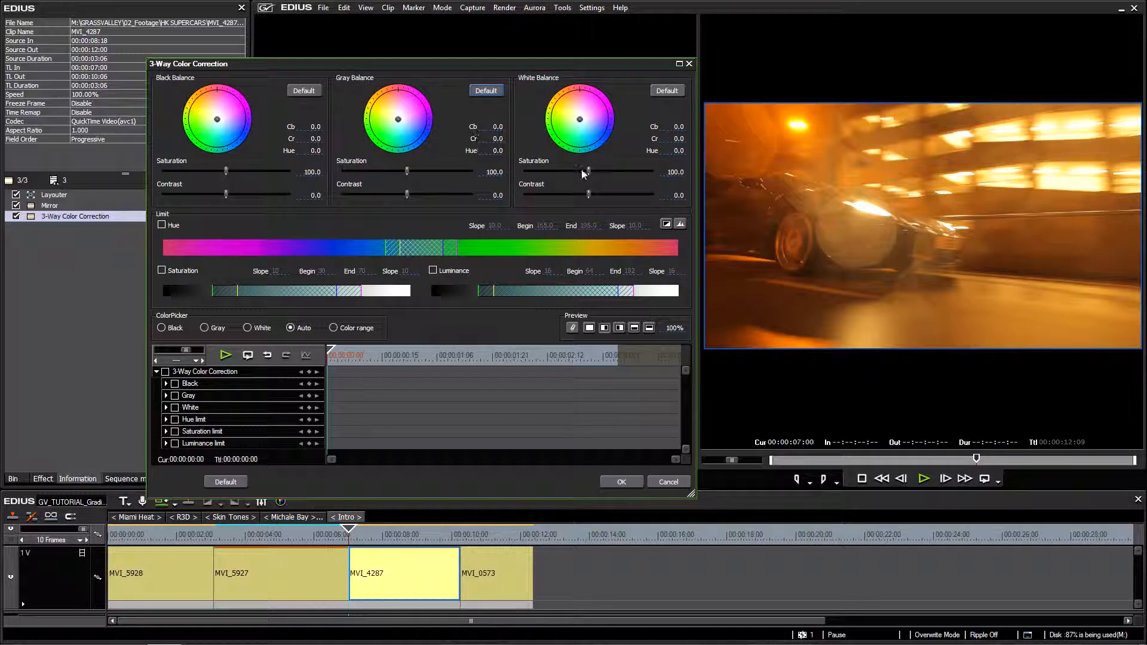
- Try a slight Gray Balance shift toward blue and reset it to default
mouse_move(397, 122)
mouse_down()
mouse_move(401, 133)
mouse_move(412, 121)
mouse_move(406, 128)
mouse_up()
click(486, 90)
drag(640, 64, 639, 66)
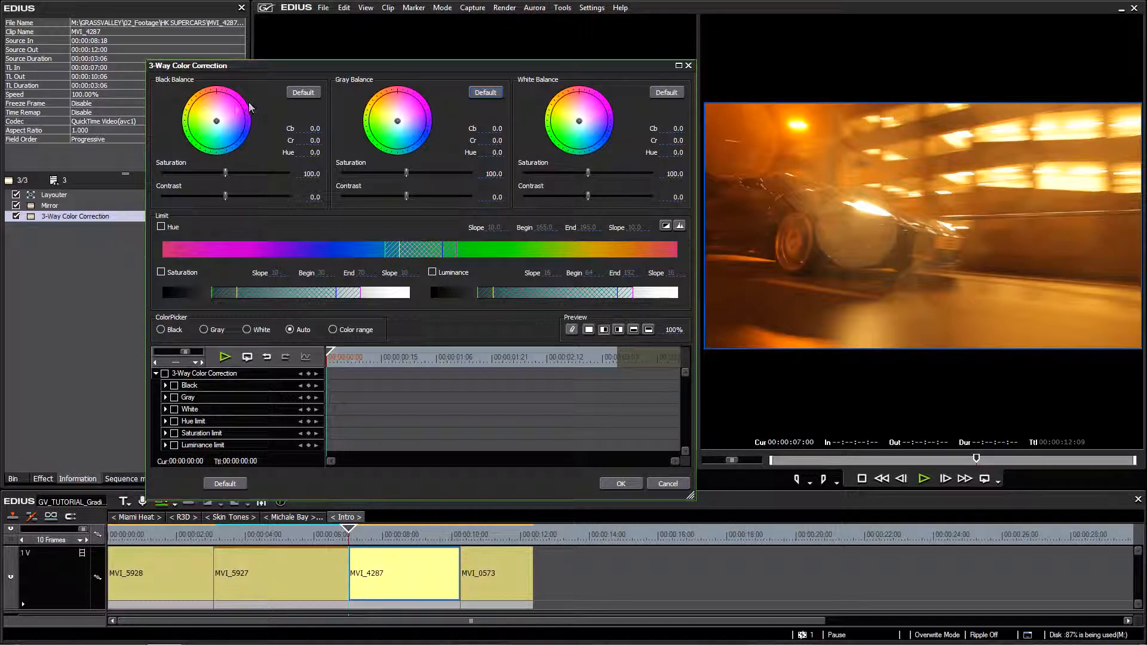
- Try a Gray Balance shift of Cb 16.3, Cr -18.8 with the before/after split at 52%, and reset it to default
mouse_move(398, 125)
mouse_down()
mouse_move(411, 127)
mouse_move(386, 123)
mouse_move(414, 148)
mouse_move(389, 114)
mouse_move(404, 132)
mouse_up()
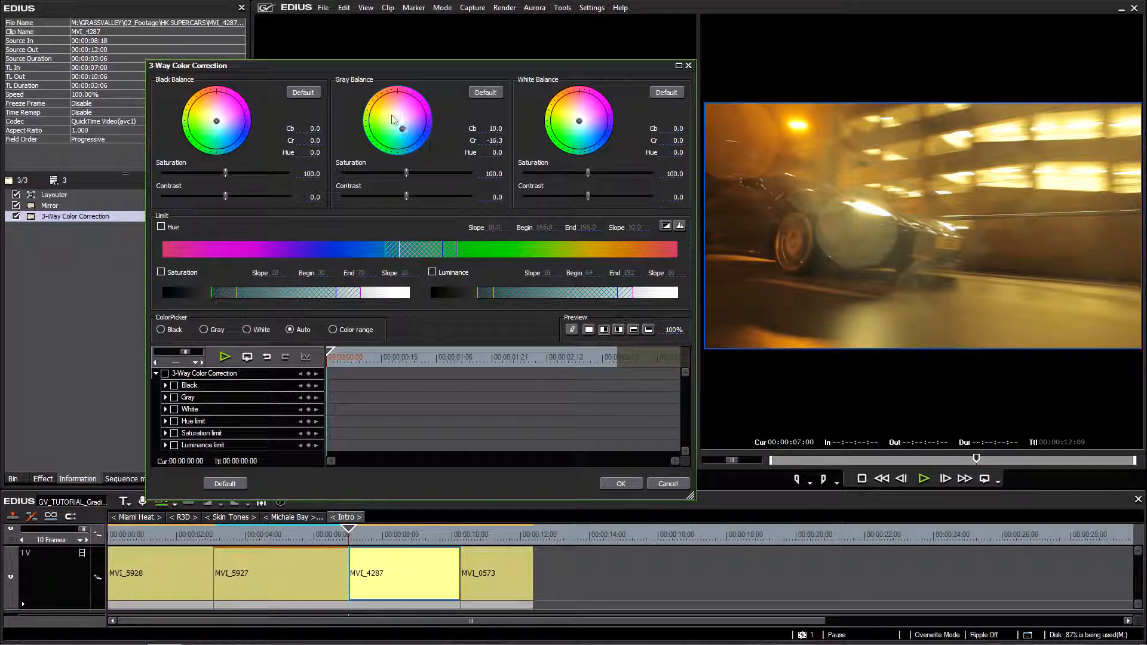
mouse_move(402, 129)
mouse_down()
mouse_move(393, 121)
mouse_move(406, 133)
mouse_up()
drag(678, 330, 660, 329)
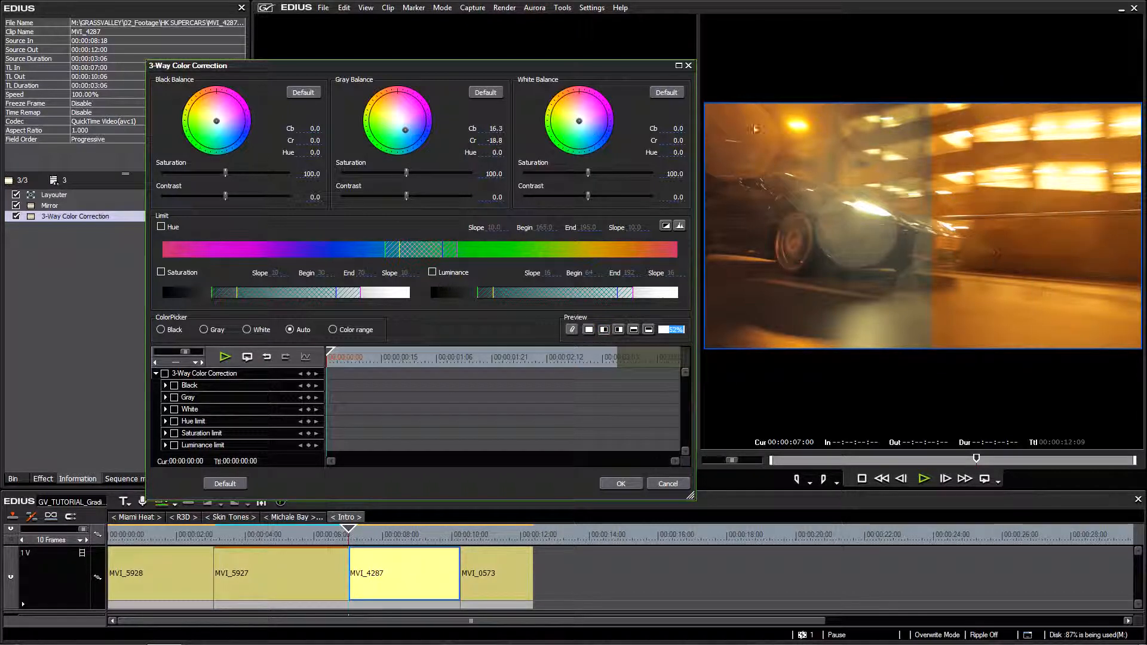
click(484, 94)
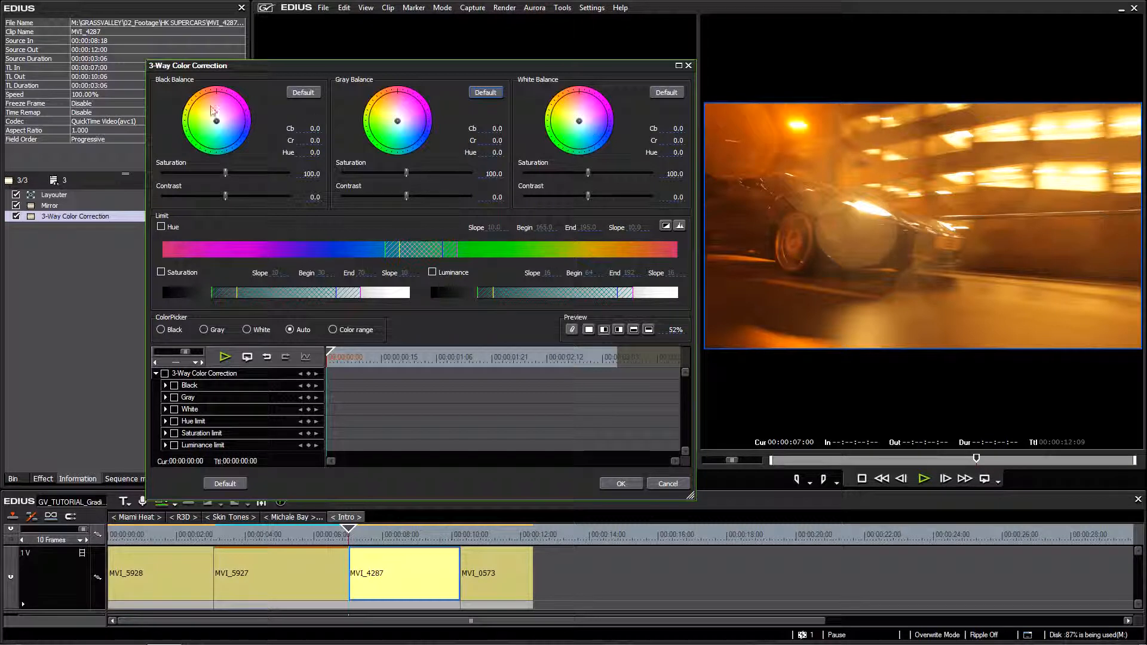
- Try Black Balance shifts toward green and toward red at Cb 8.8, Cr 56.3, and reset it to default
mouse_move(216, 121)
mouse_down()
mouse_move(217, 166)
mouse_move(242, 135)
mouse_move(201, 123)
mouse_up()
drag(188, 136, 212, 157)
click(300, 94)
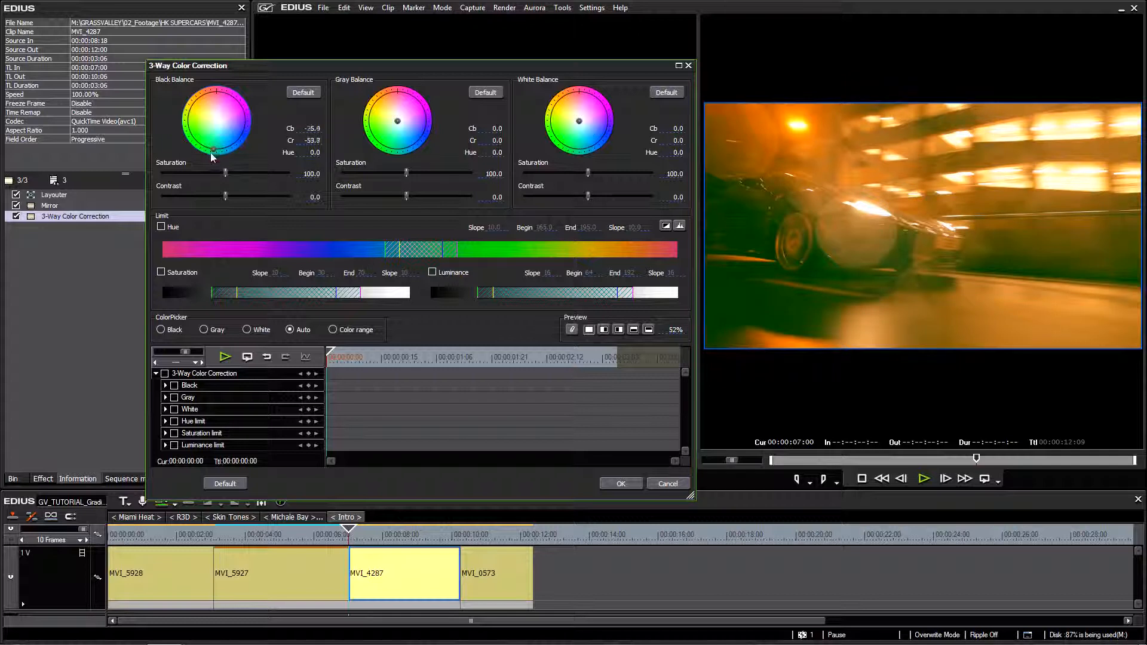
mouse_move(226, 133)
mouse_down()
mouse_move(197, 152)
mouse_move(259, 142)
mouse_move(214, 120)
mouse_move(230, 146)
mouse_move(210, 136)
mouse_move(205, 147)
mouse_move(222, 102)
mouse_move(220, 140)
mouse_up()
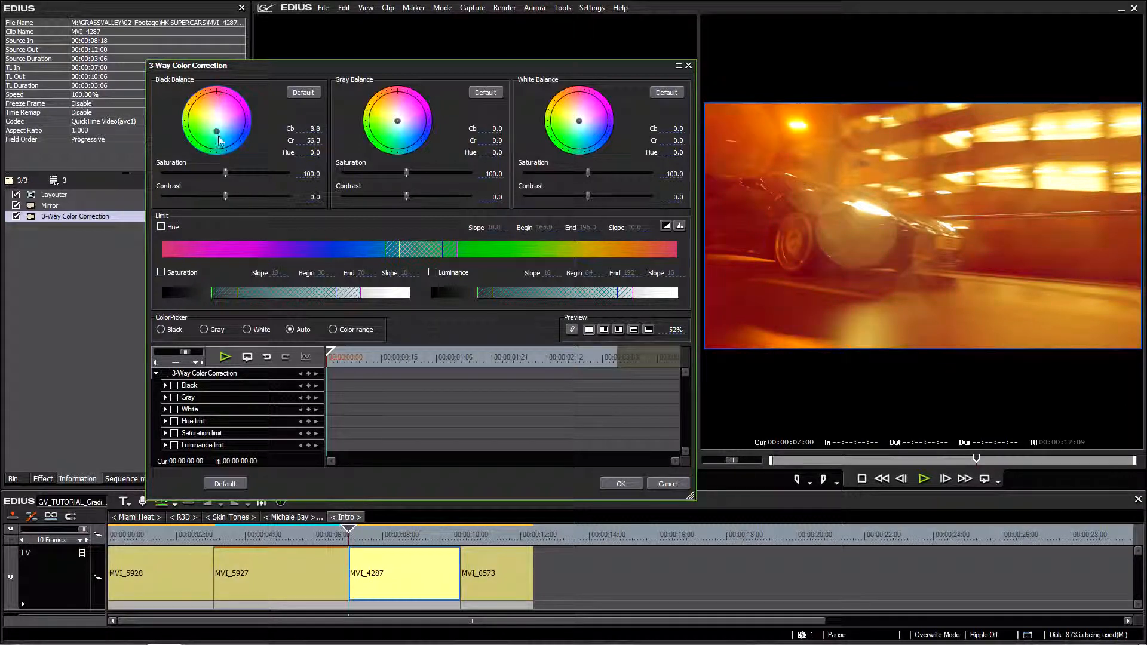
click(303, 92)
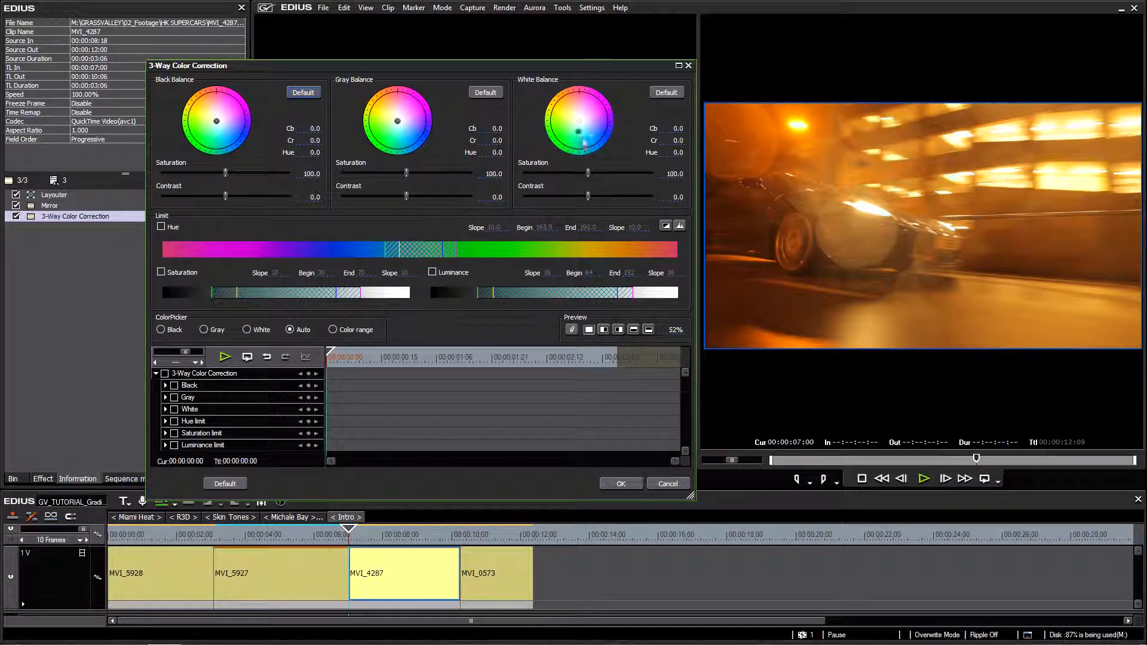
- Try White Balance shifts of Cb 14.3, Cr -58.3 and Cb 10.0, Cr 8.8, and reset it to default
drag(583, 141, 586, 151)
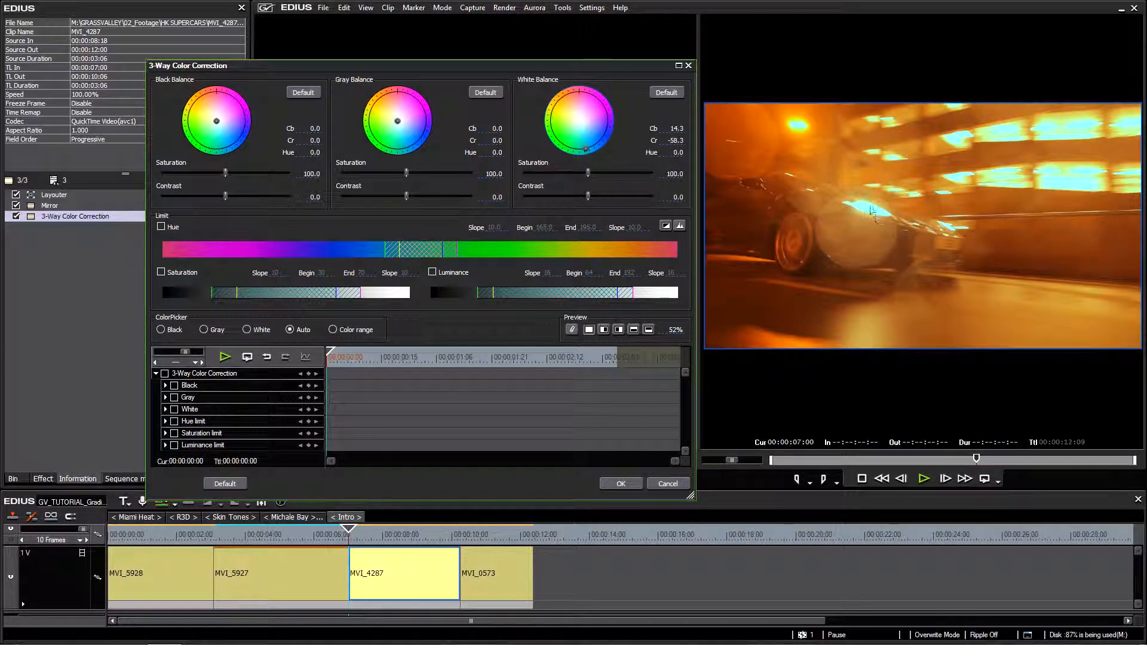
mouse_move(585, 149)
mouse_down()
mouse_move(592, 121)
mouse_move(536, 105)
mouse_move(573, 133)
mouse_move(548, 126)
mouse_move(560, 144)
mouse_move(619, 130)
mouse_move(578, 122)
mouse_move(581, 137)
mouse_move(604, 117)
mouse_move(597, 143)
mouse_up()
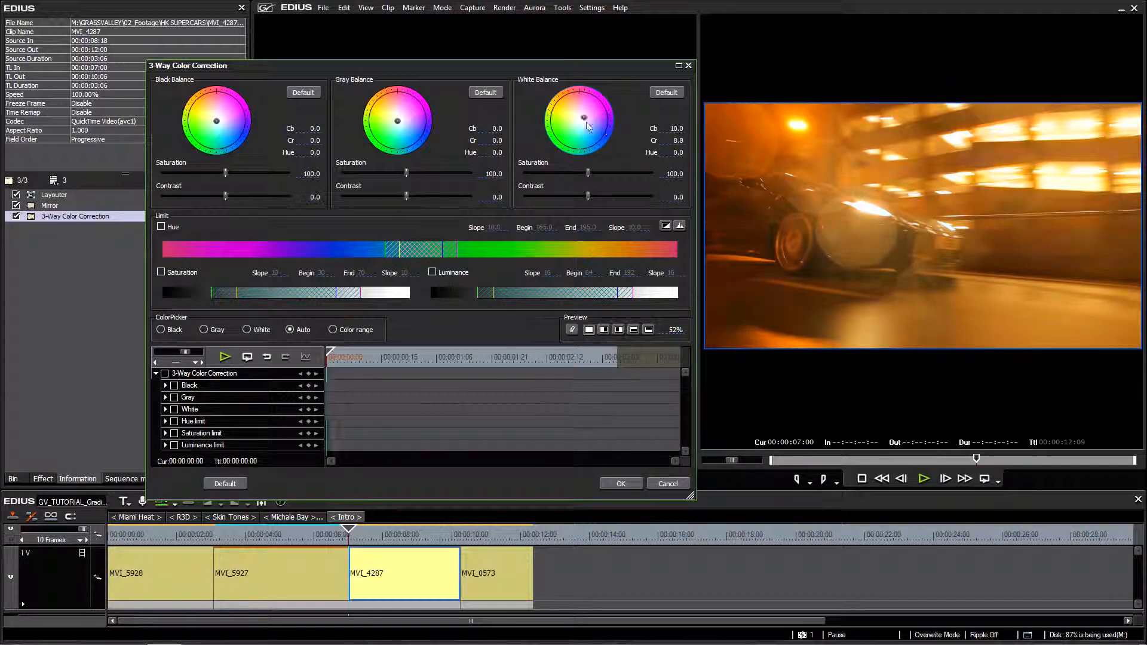
click(664, 94)
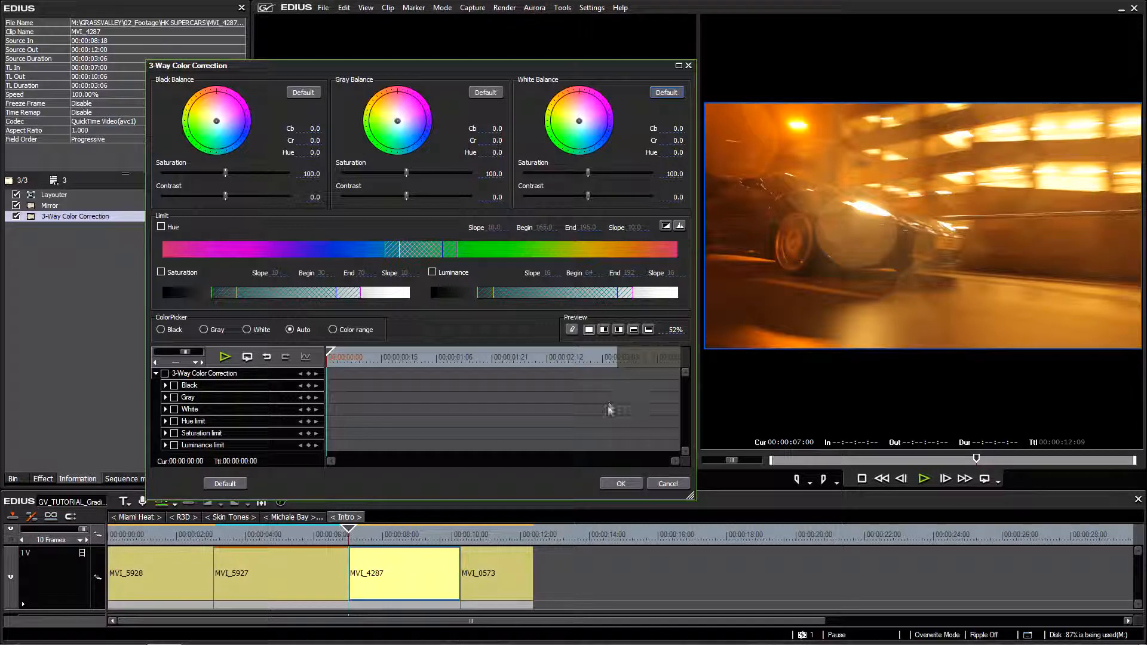
- Replace the 3-Way Color Correction filter on clip MVI_4287 with the Color Balance filter
click(620, 486)
click(43, 479)
click(81, 83)
drag(77, 81, 409, 577)
click(63, 216)
key(Delete)
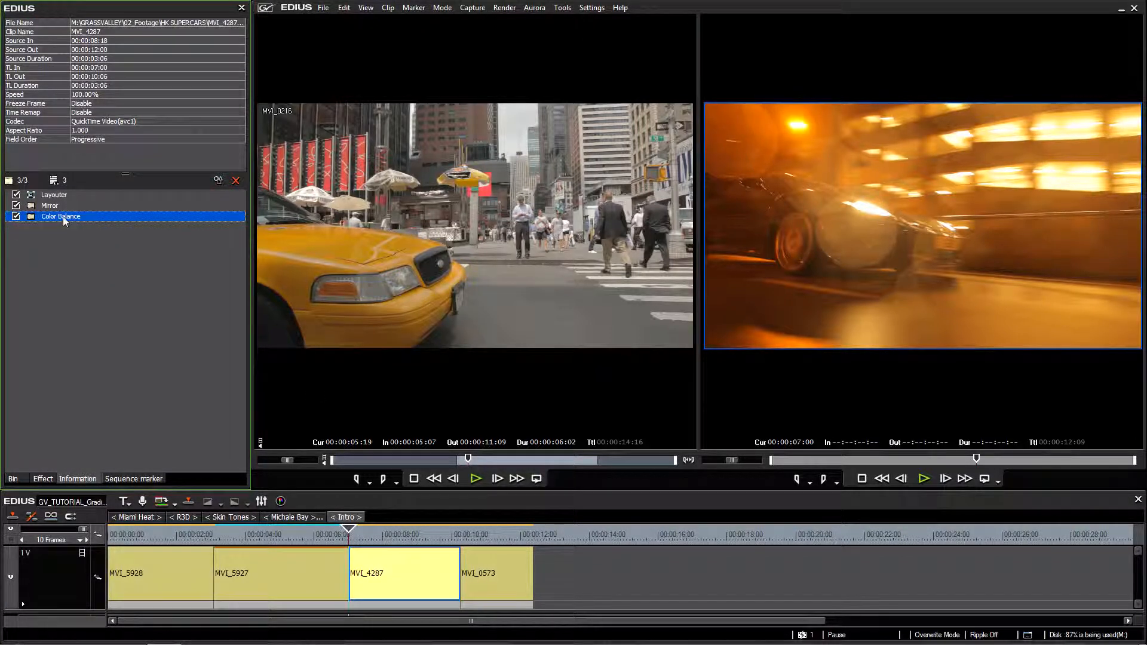
- Open the Color Balance settings, try Chroma -3 with Bright 49, and reset both to 0
double_click(64, 217)
drag(448, 75, 525, 72)
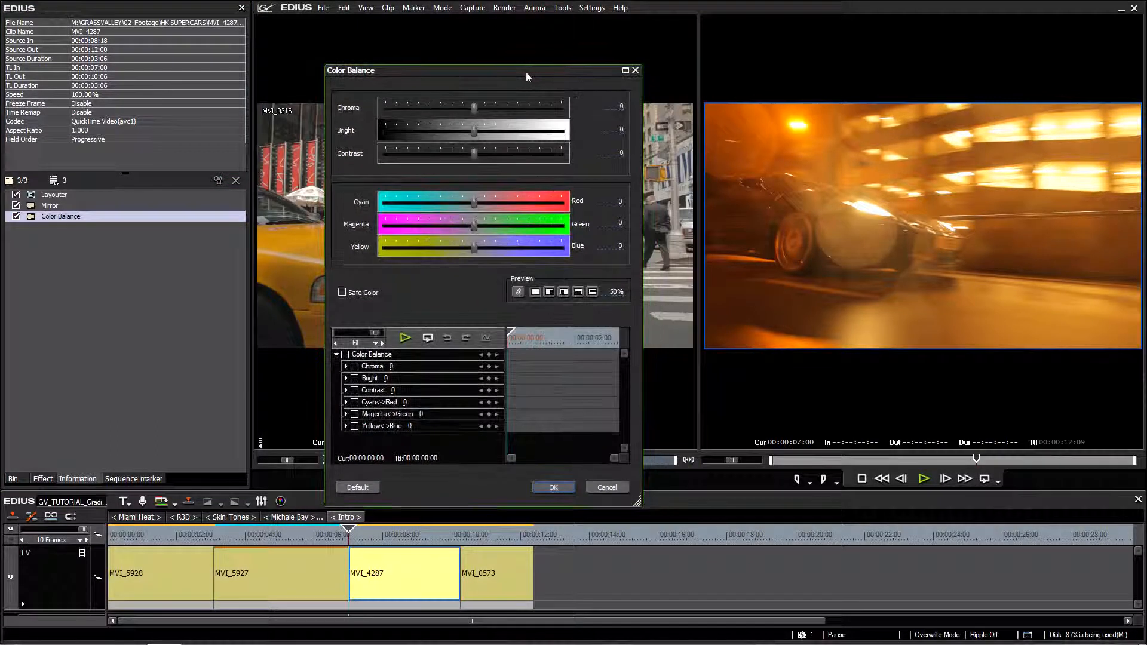
mouse_move(515, 63)
mouse_down()
mouse_move(543, 58)
mouse_move(526, 60)
mouse_up()
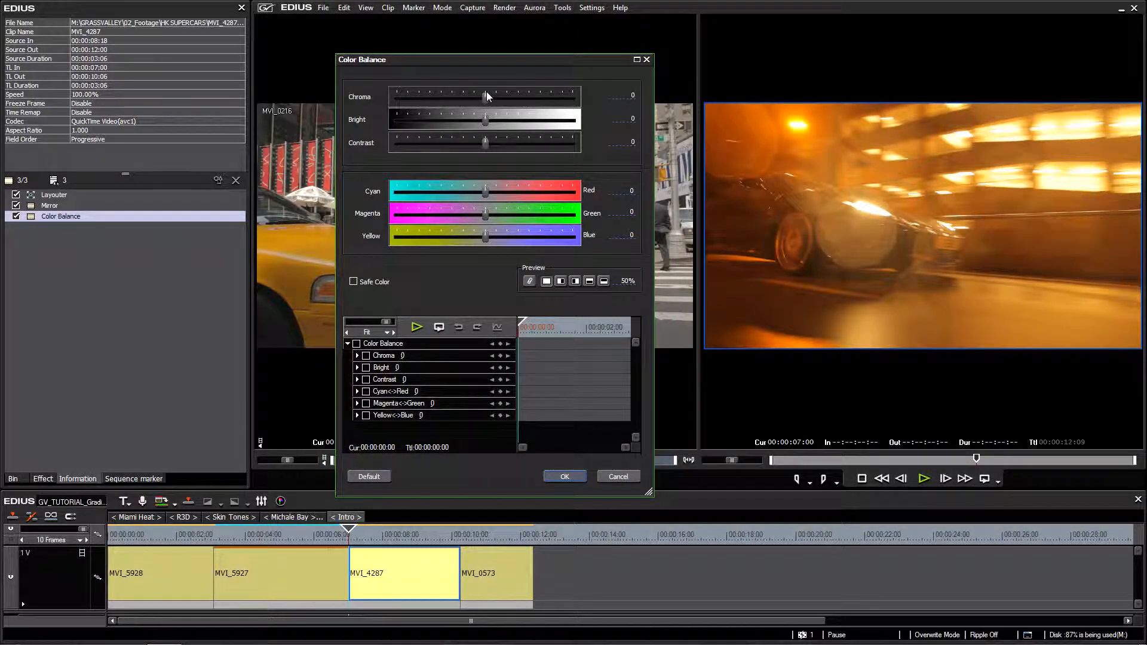
mouse_move(484, 97)
mouse_down()
mouse_move(511, 97)
mouse_move(463, 103)
mouse_move(511, 102)
mouse_move(470, 108)
mouse_up()
click(629, 97)
drag(470, 98, 520, 126)
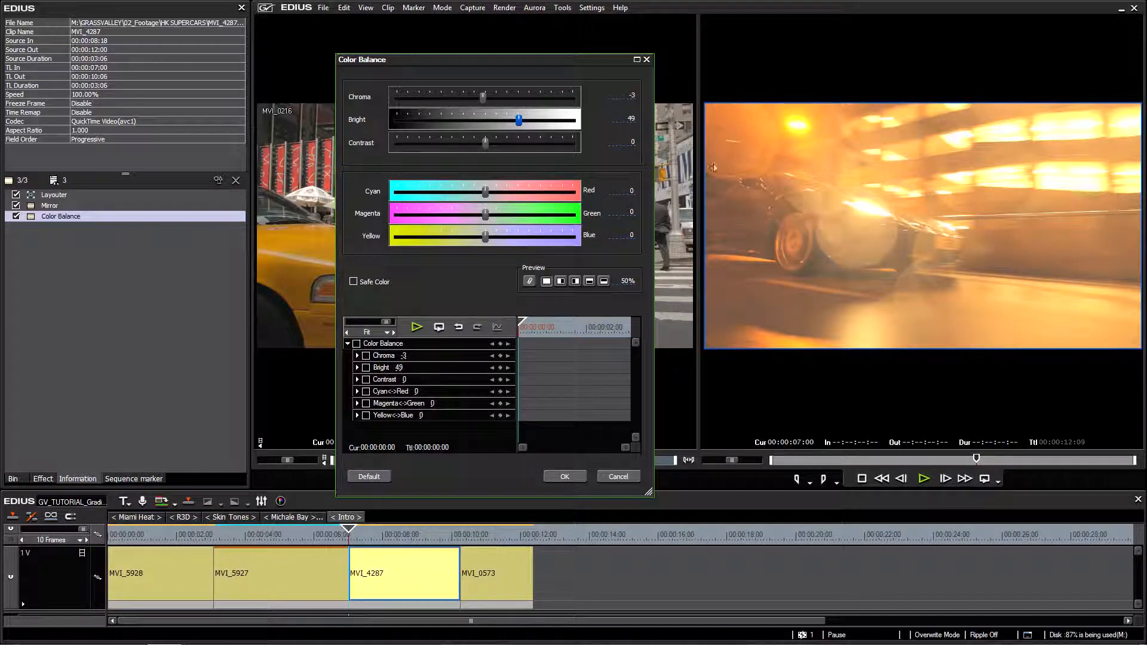
click(623, 118)
text(0)
click(622, 94)
text(0)
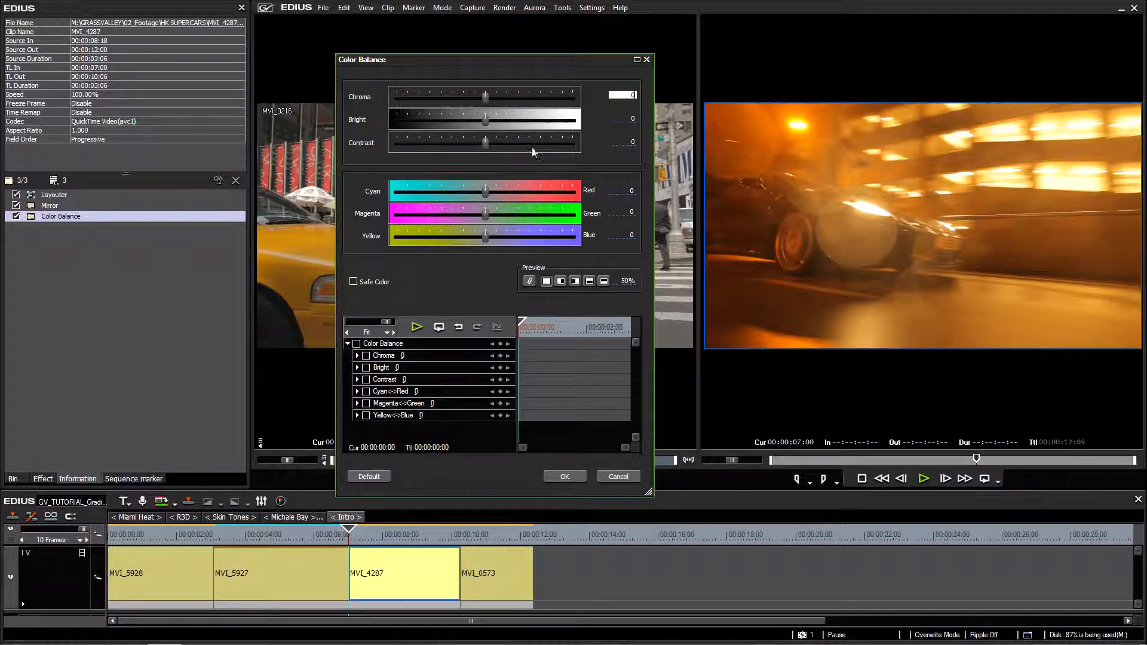
- Set Color Balance to Chroma -37, Bright 19, Contrast 18, Red -7, Green 3 and Blue 6
mouse_move(485, 144)
mouse_down()
mouse_move(514, 149)
mouse_move(478, 145)
mouse_move(504, 145)
mouse_up()
drag(485, 97, 496, 120)
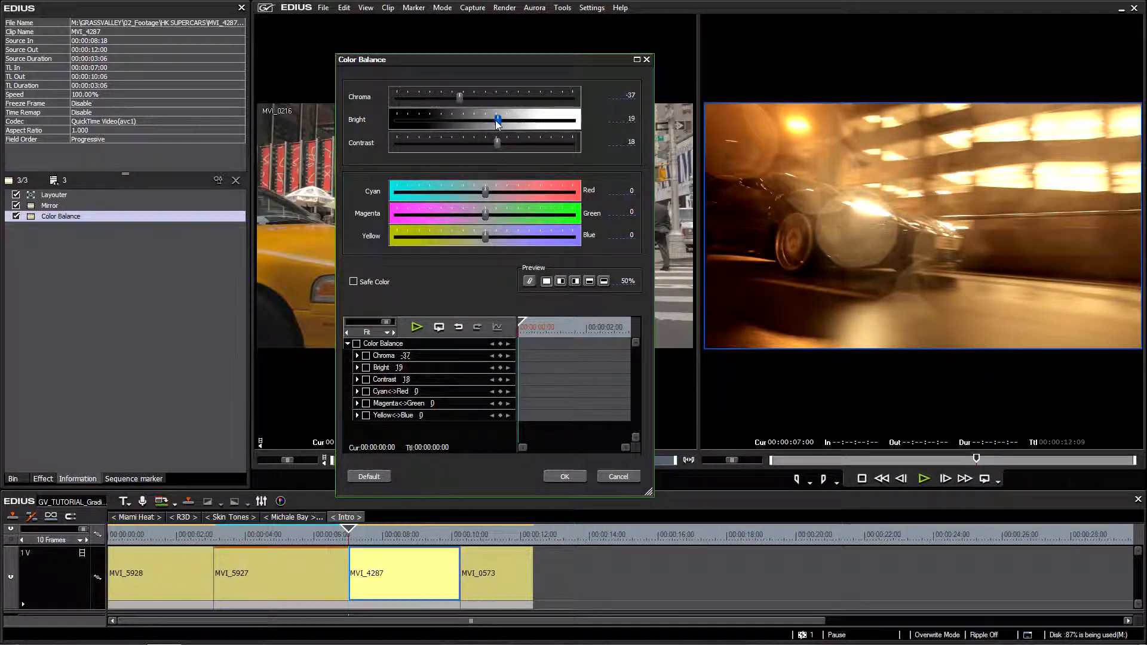
drag(485, 237, 490, 237)
drag(486, 193, 489, 220)
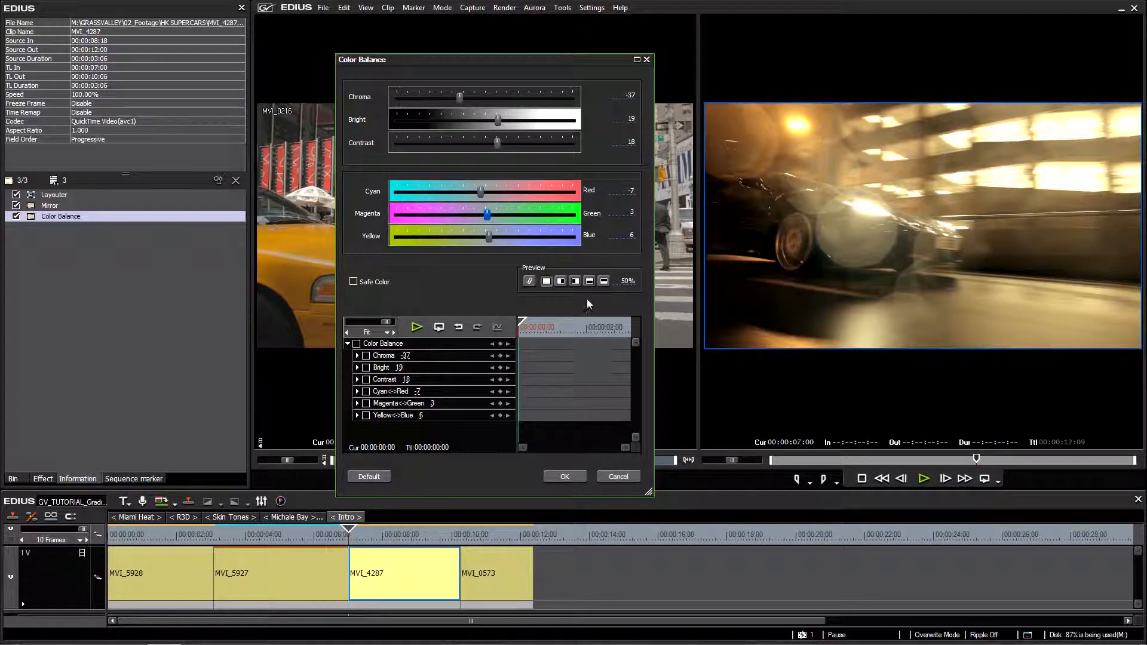
- Compare the graded and original image with a split preview, set the split to 100%, and return to the full preview
click(575, 280)
drag(627, 281, 606, 155)
click(546, 278)
- Reset Chroma, Bright and Contrast to 0, and delete the Color Balance filter from clip MVI_4287
click(610, 98)
text(0)
key(Tab)
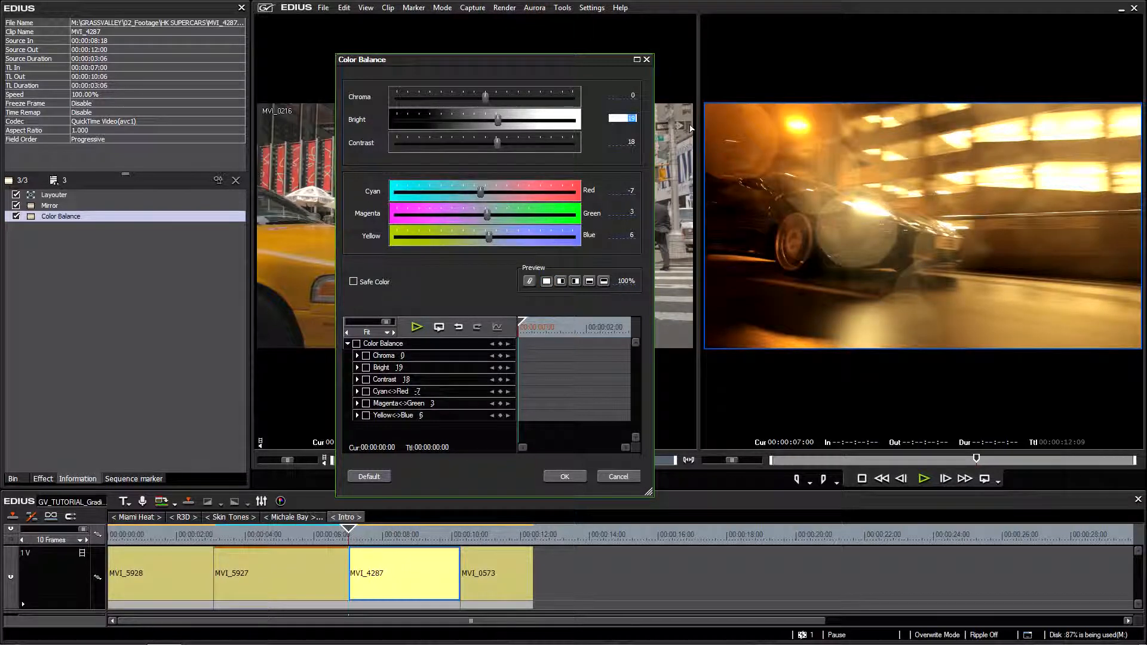
text(0)
click(633, 142)
text(0)
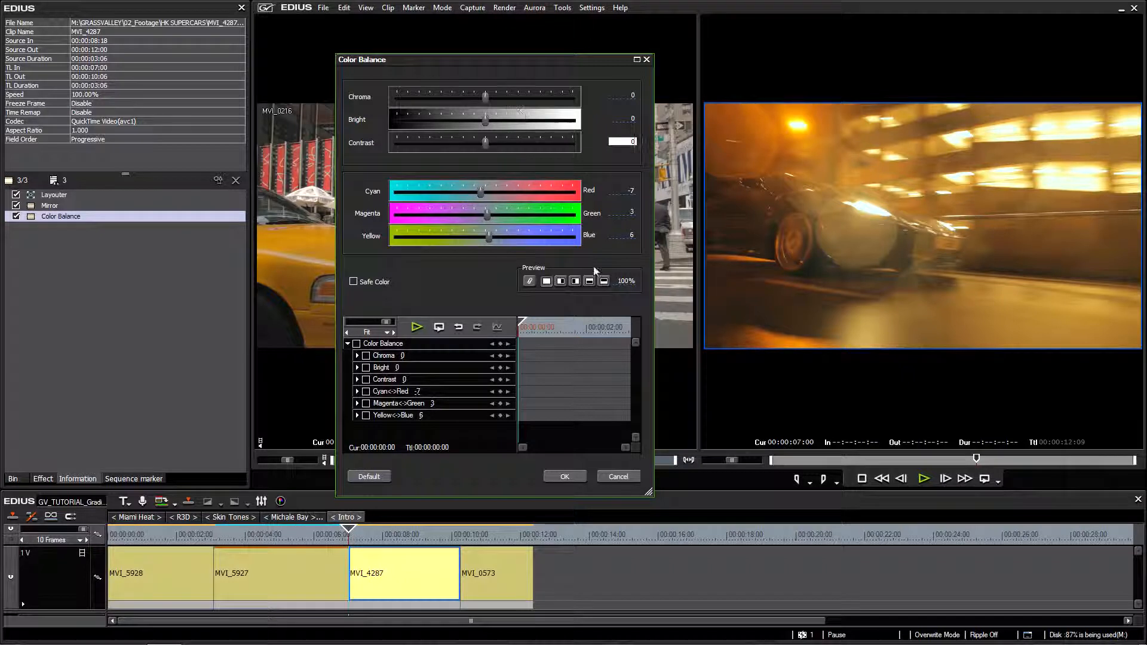
click(554, 478)
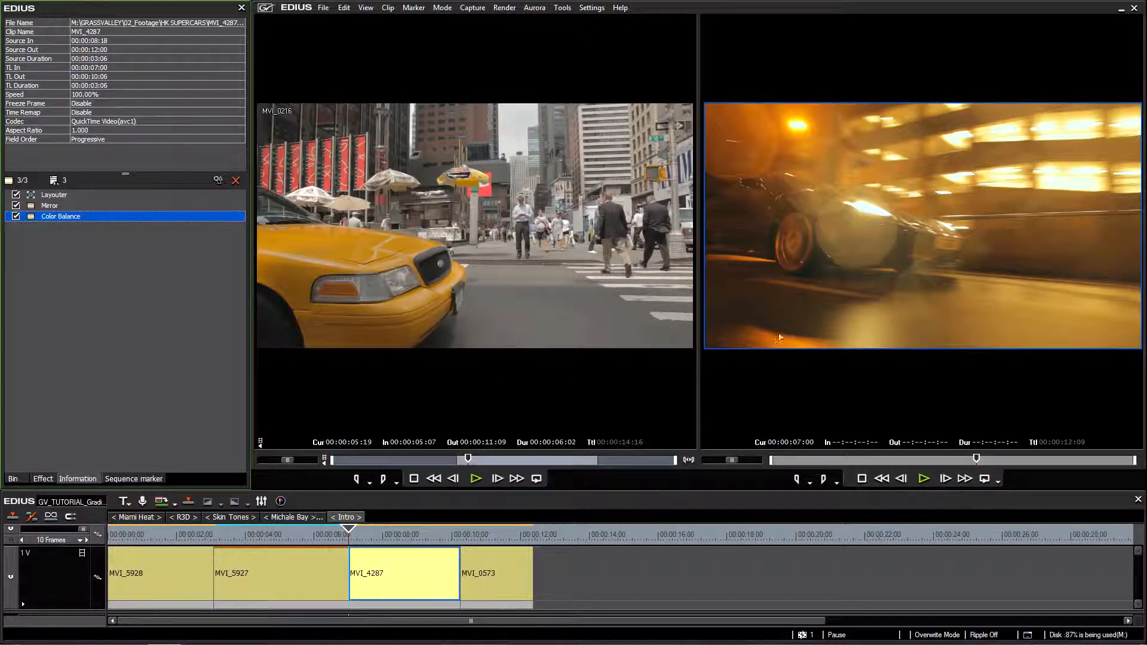
key(Delete)
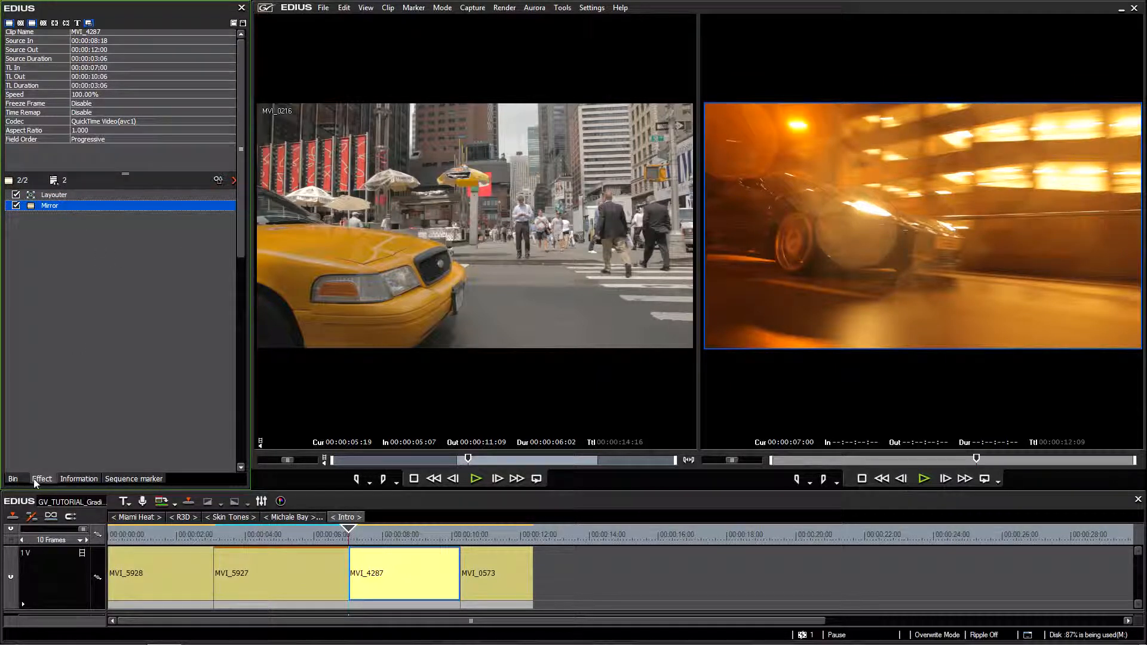
- Detach the Effect palette as a floating window and switch it to the folder view with effect icons
click(42, 479)
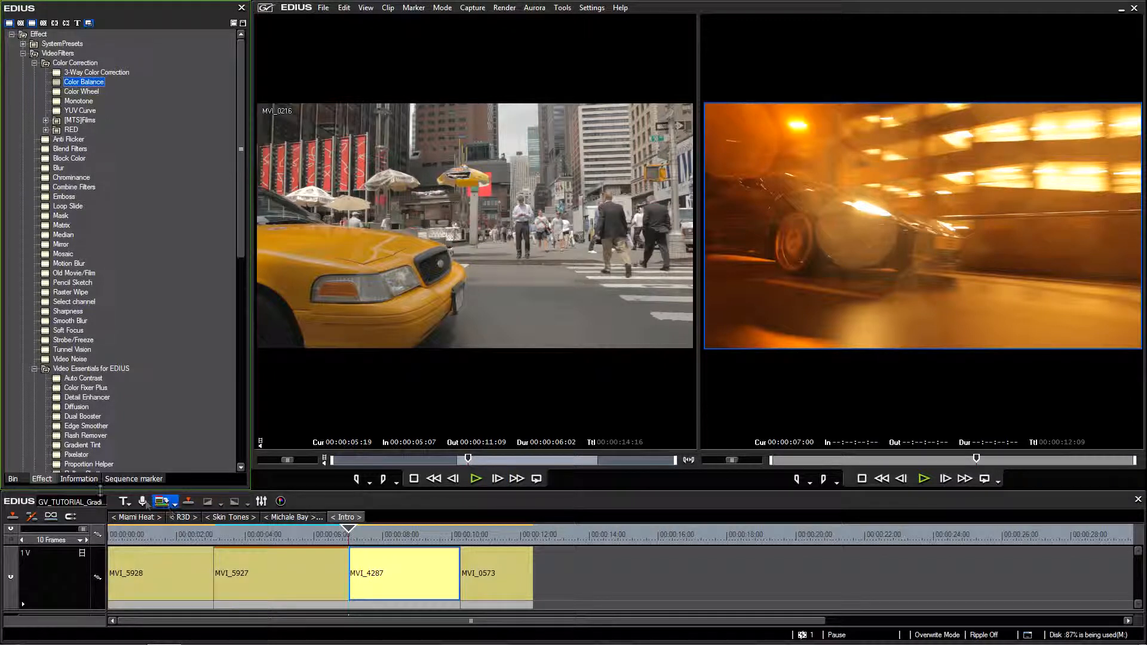
drag(44, 480, 445, 519)
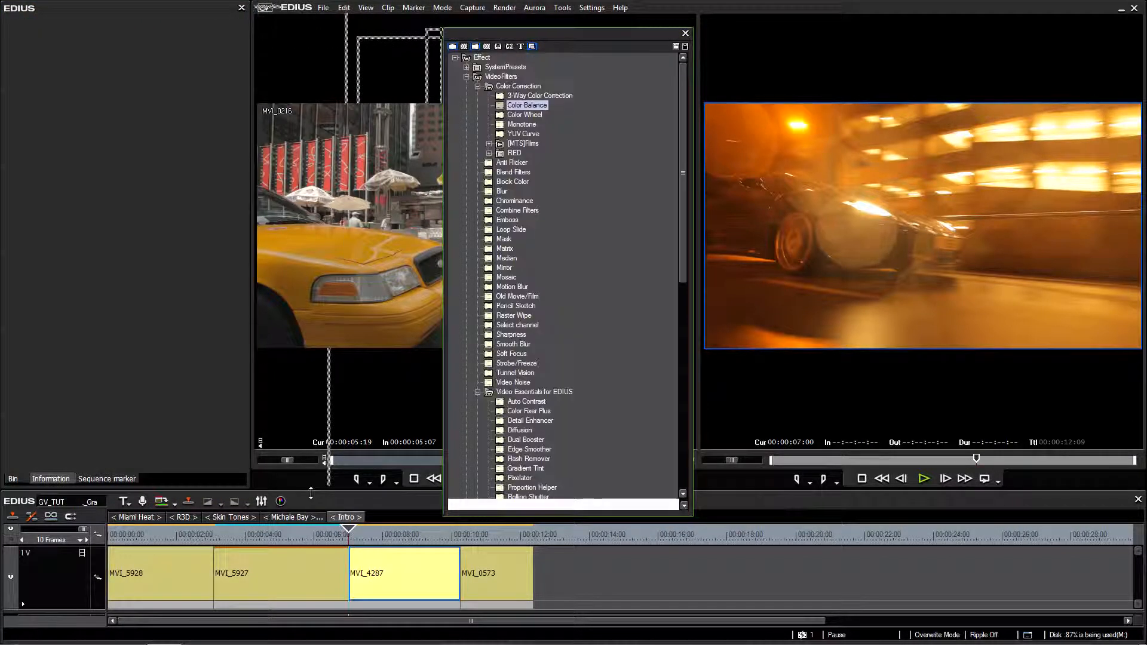
drag(587, 31, 762, 111)
drag(819, 82, 712, 349)
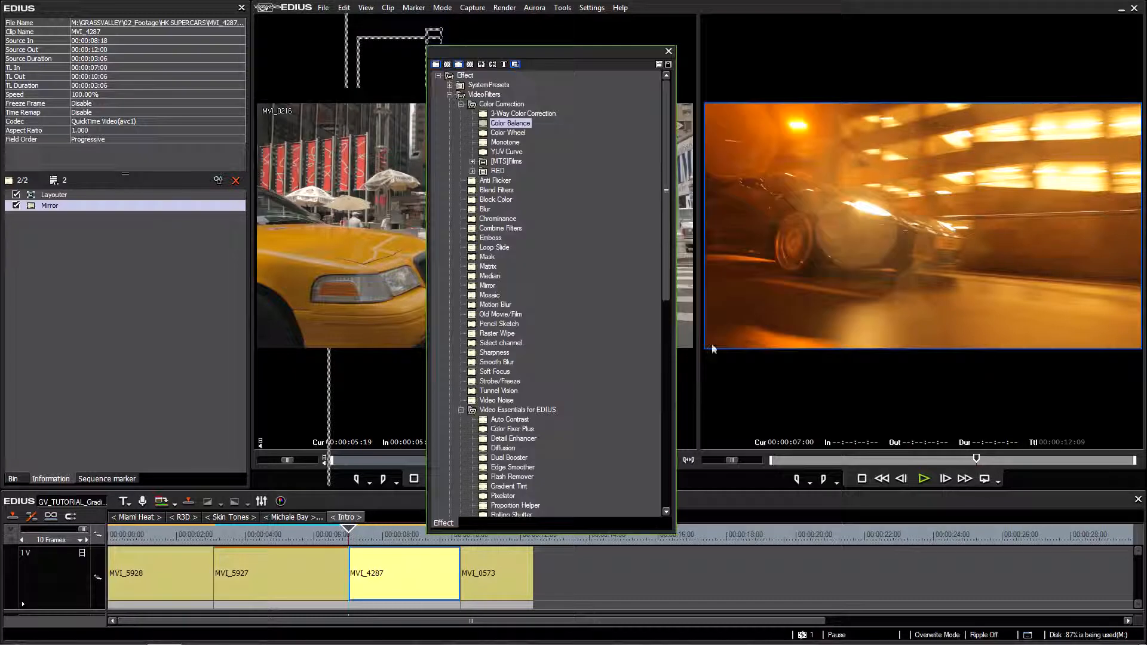
mouse_move(666, 262)
mouse_down()
mouse_move(668, 464)
mouse_move(665, 256)
mouse_up()
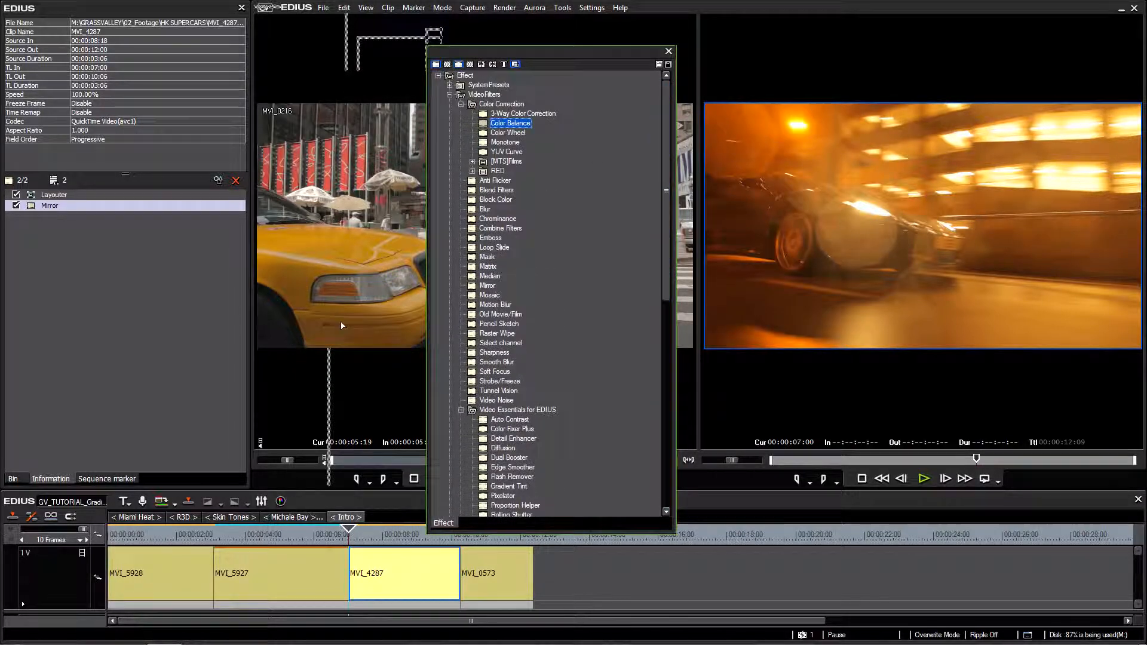
click(658, 64)
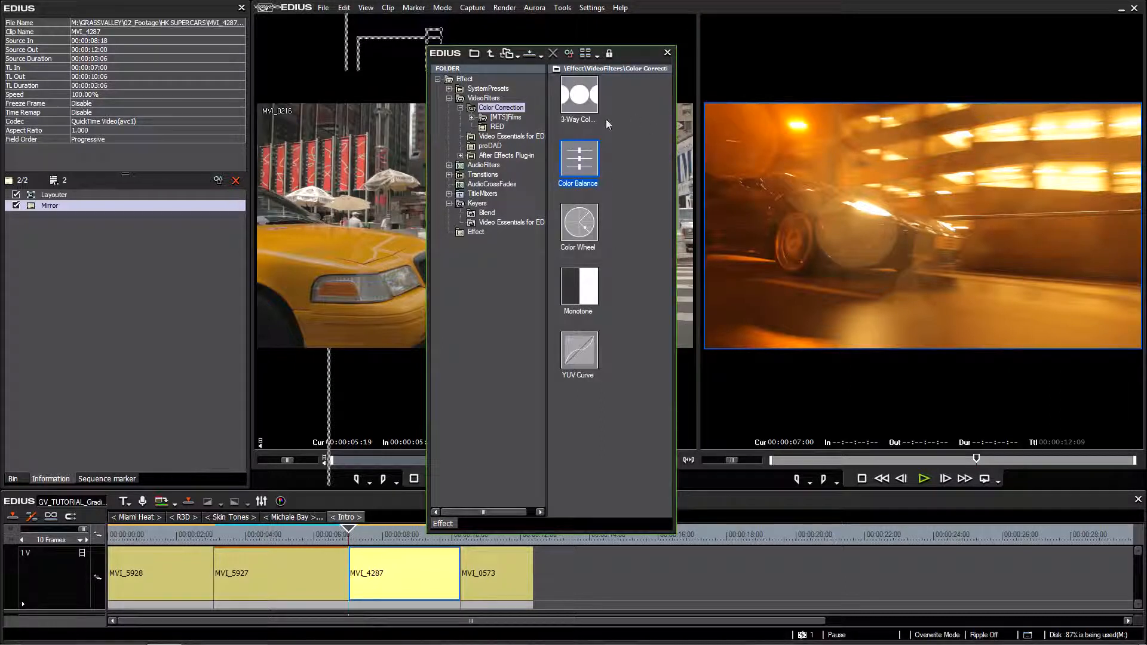
- Try a different workspace layout by floating the Bin palette group, shifting the preview window and placing the Effect palette in the Bin group's former spot
click(12, 478)
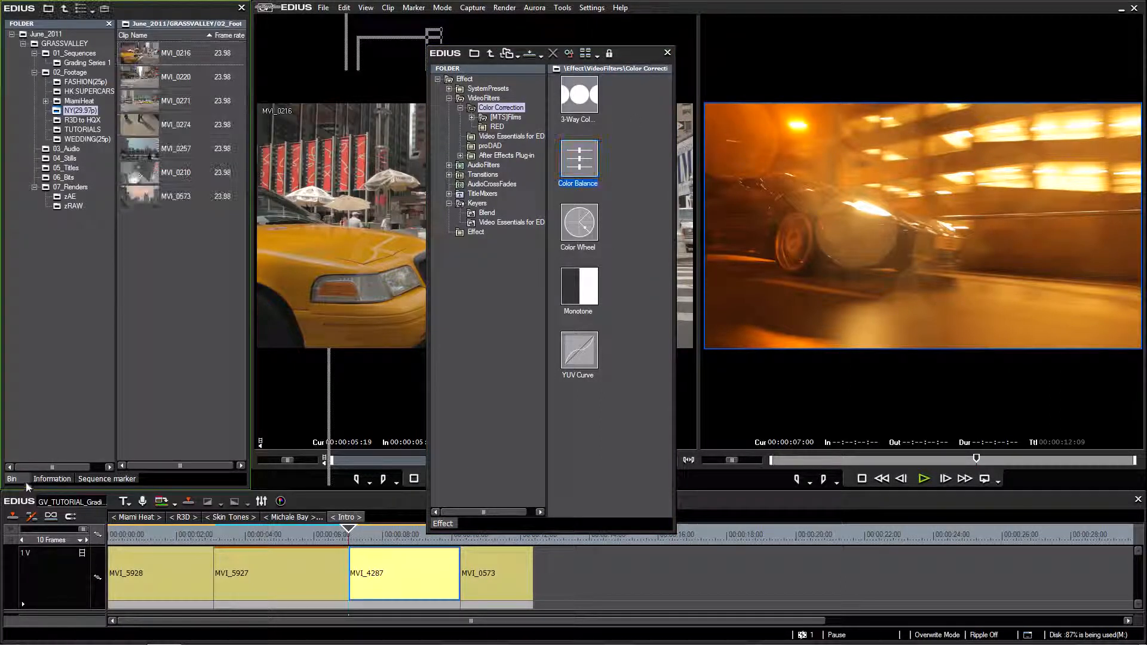
drag(197, 11, 873, 105)
drag(864, 10, 616, 16)
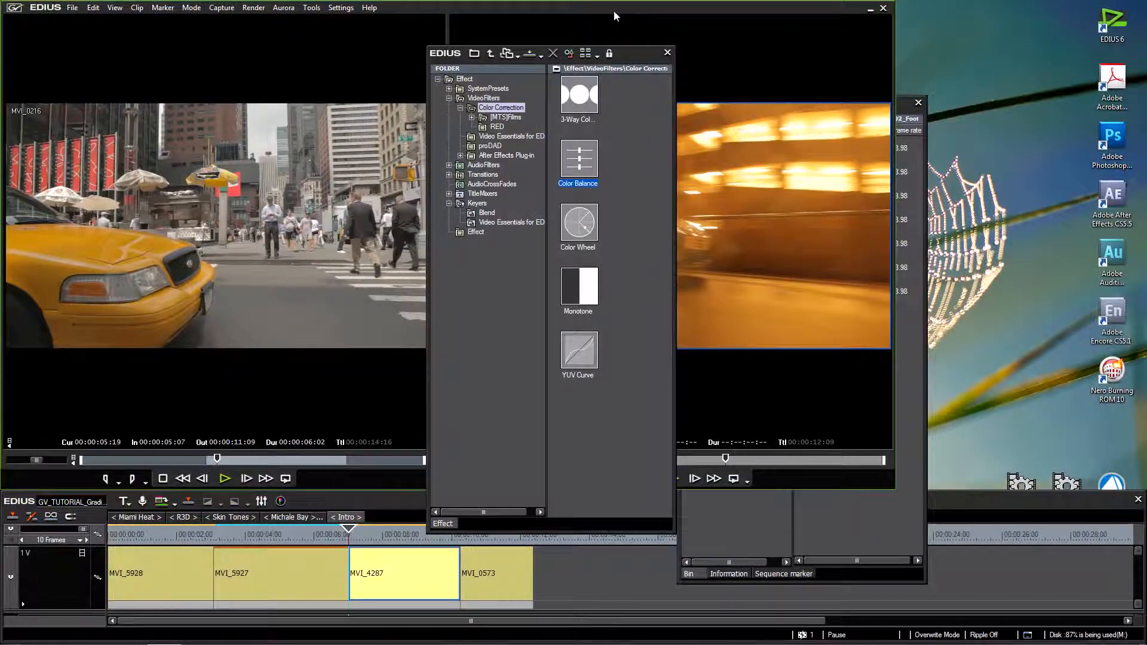
drag(646, 55, 1116, 10)
click(851, 527)
drag(878, 103, 989, 170)
drag(797, 13, 916, 99)
drag(1112, 8, 222, 10)
drag(685, 90, 808, 5)
click(991, 519)
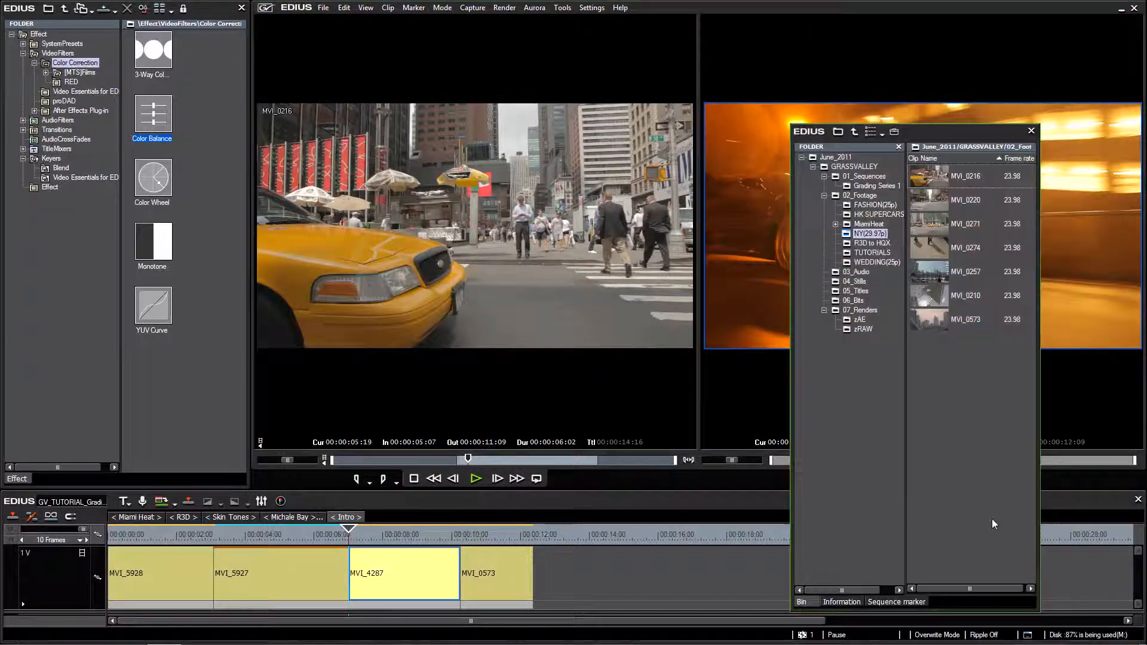
- Merge the Effect palette into the Bin palette group between Bin and Information, and return the group to its original place beside the preview window
drag(956, 140, 463, 52)
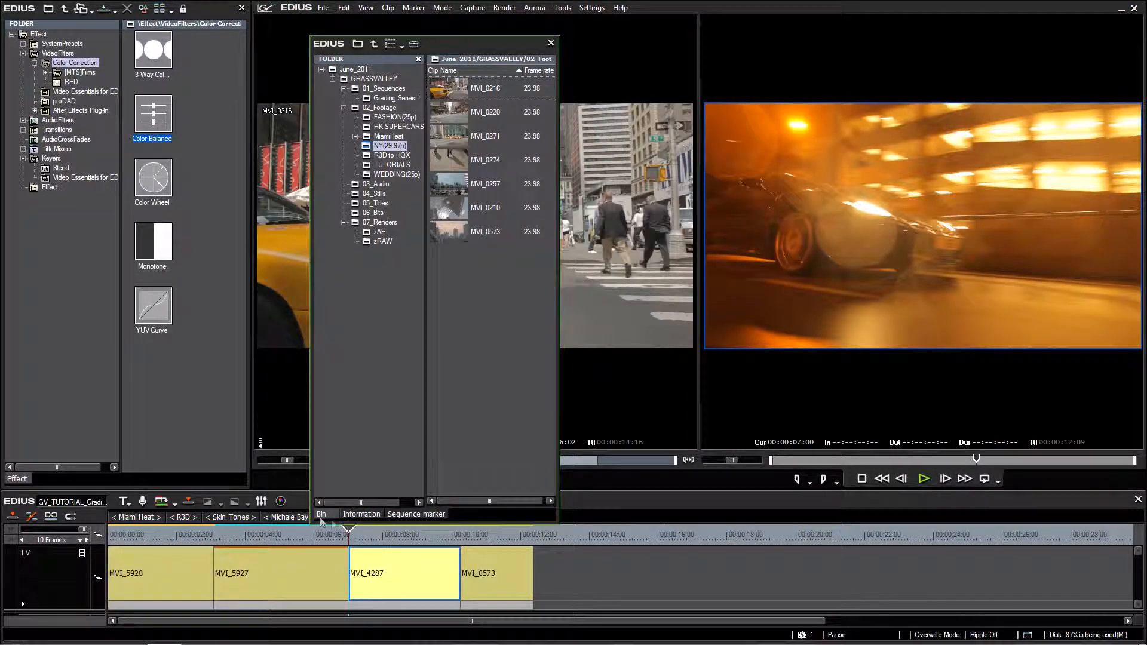
drag(16, 484, 465, 511)
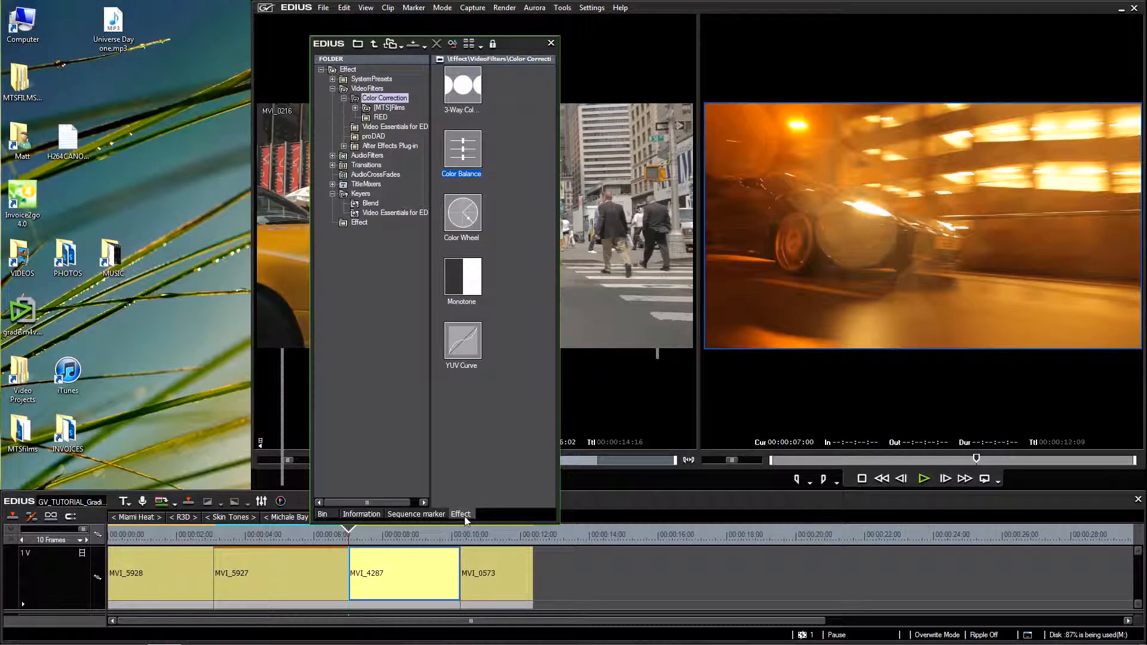
drag(351, 516, 336, 517)
drag(520, 52, 215, 24)
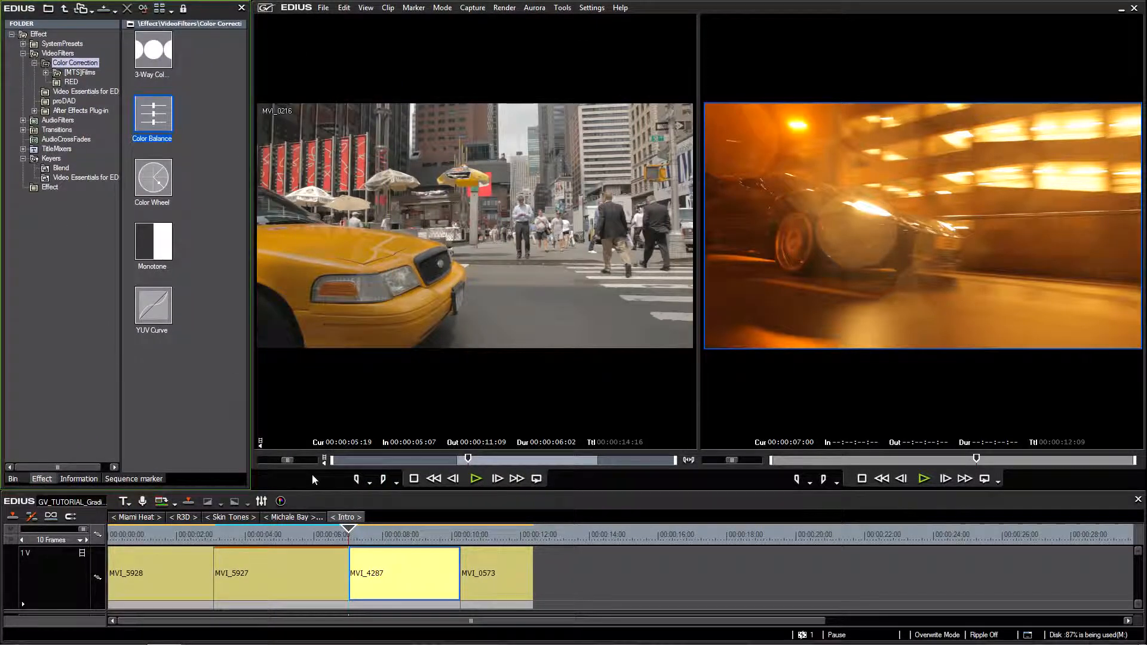
- Apply the Color Balance filter to clip MVI_4287 from the effect icons
click(401, 583)
drag(408, 532, 344, 539)
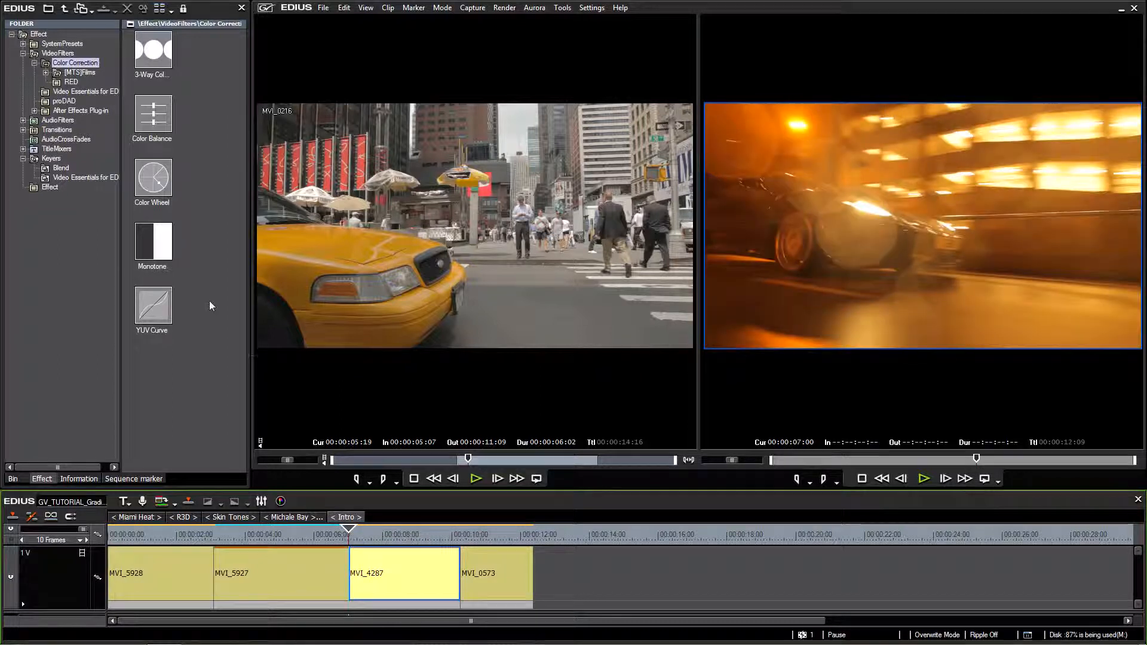
click(161, 314)
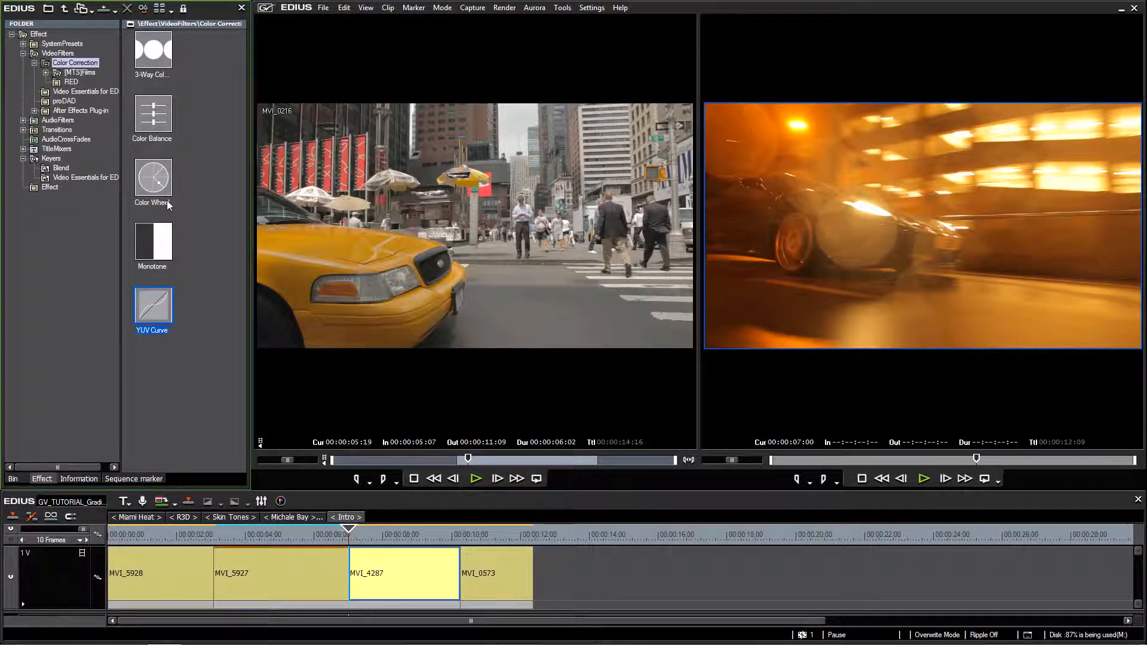
click(151, 127)
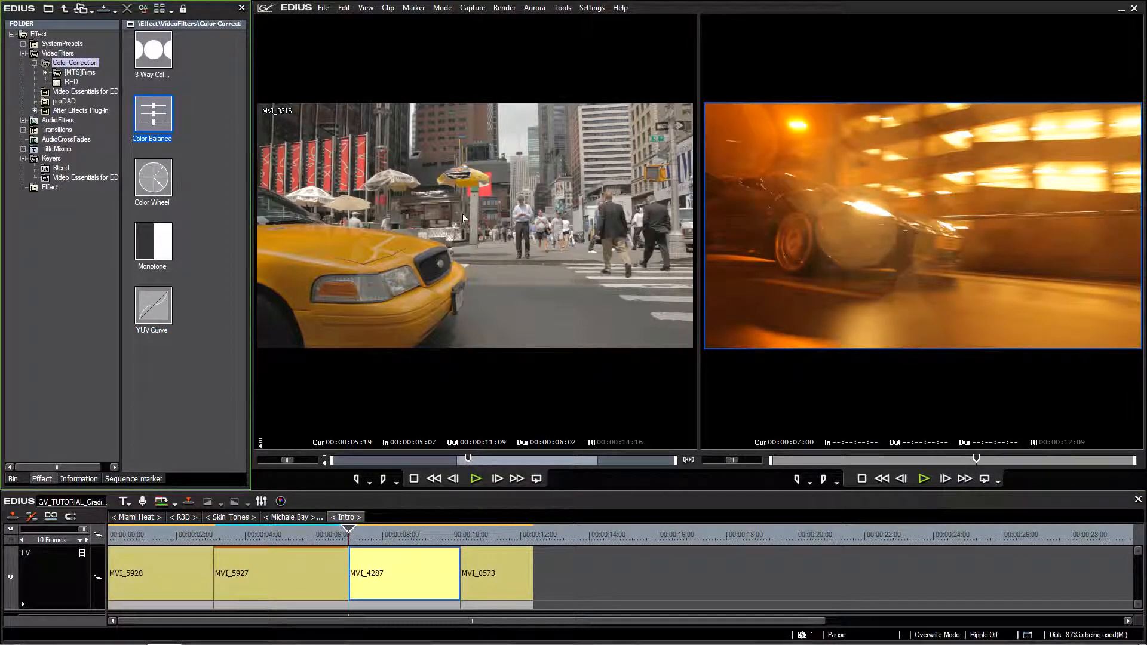
drag(152, 114, 379, 574)
- Try Color Balance values of Chroma -51, Bright 26 and Contrast 28, discard them, and delete the filter from the clip
double_click(78, 217)
drag(485, 143, 451, 97)
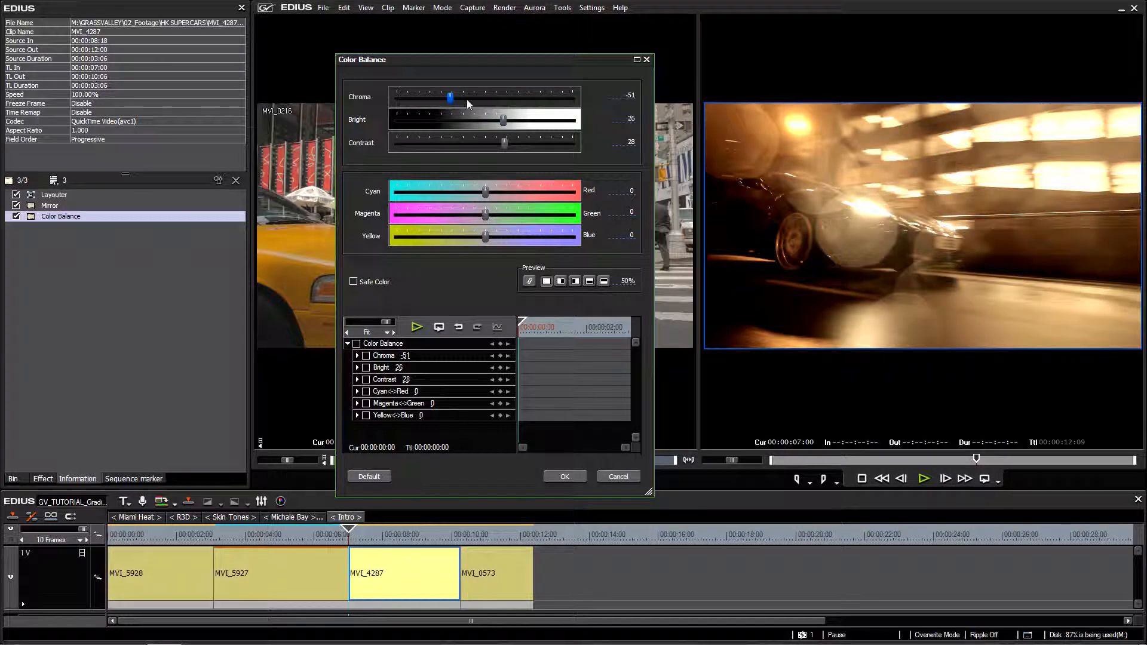
click(630, 479)
click(75, 220)
key(Delete)
- Apply the YUV Curve filter to clip MVI_4287 and open its settings clear of the preview image
click(51, 479)
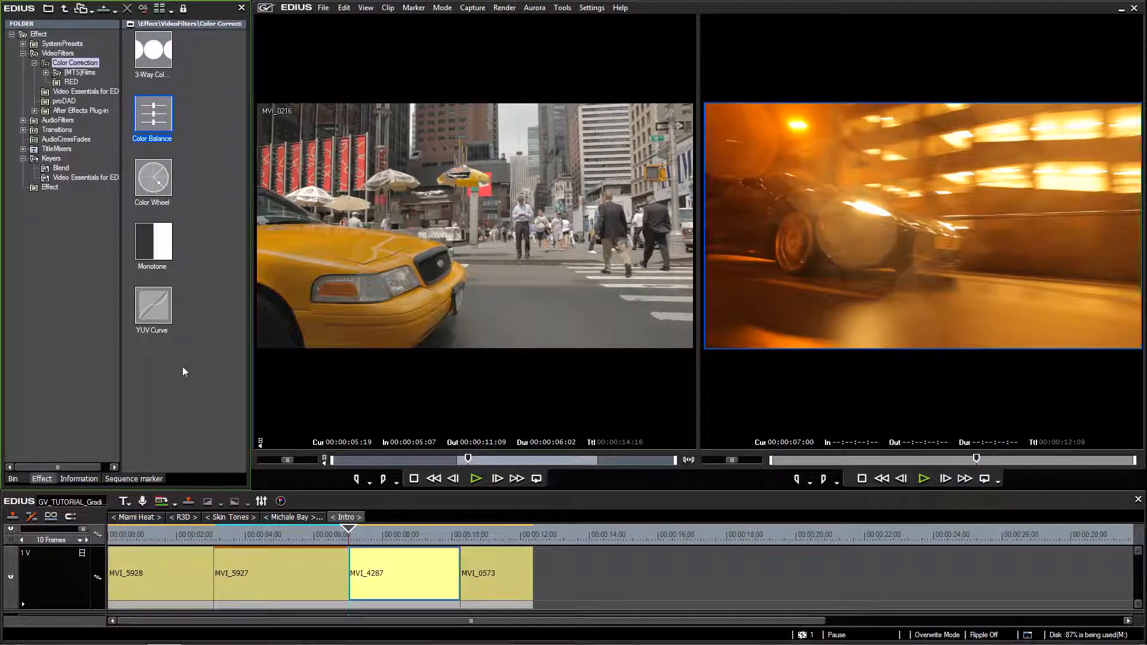
click(150, 317)
drag(150, 317, 384, 577)
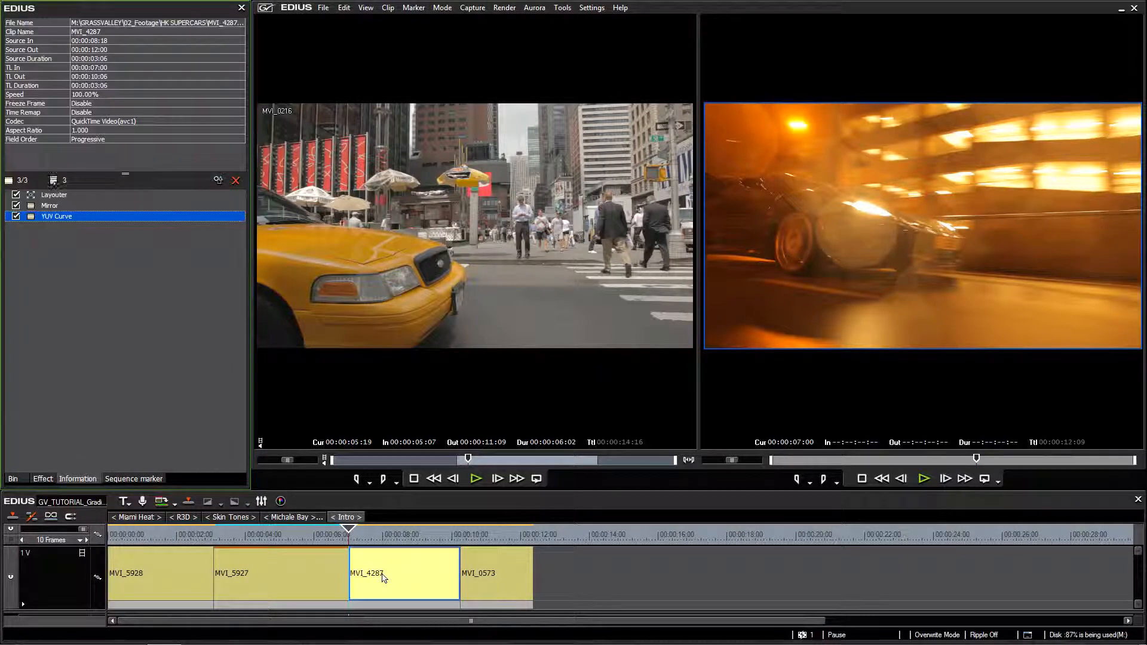
double_click(59, 217)
mouse_move(86, 155)
mouse_down()
mouse_move(83, 179)
mouse_move(71, 140)
mouse_up()
right_click(71, 141)
drag(294, 15, 414, 81)
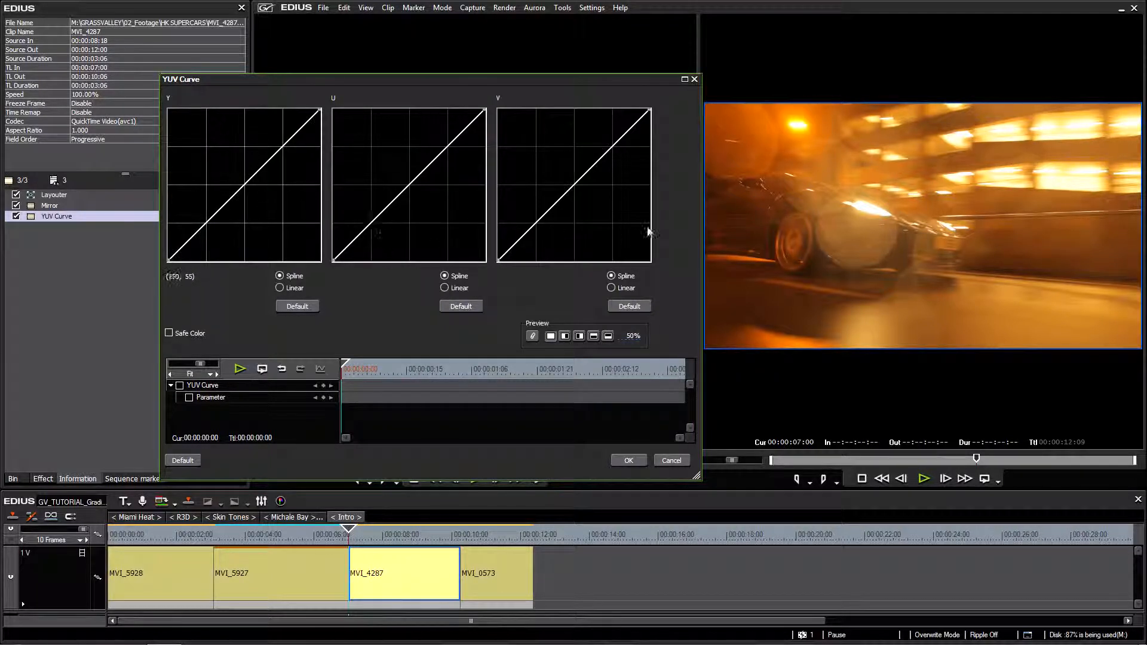
- Try bending the Y, U and V curves away from their midpoints in turn, removing each added point
drag(238, 191, 239, 183)
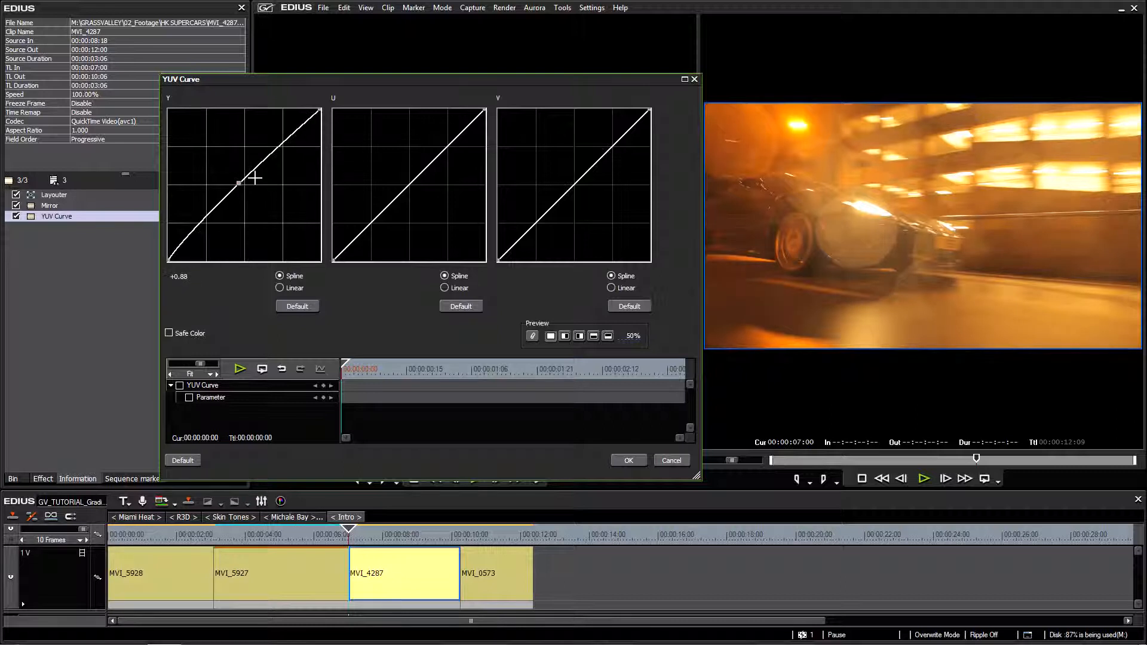
right_click(238, 183)
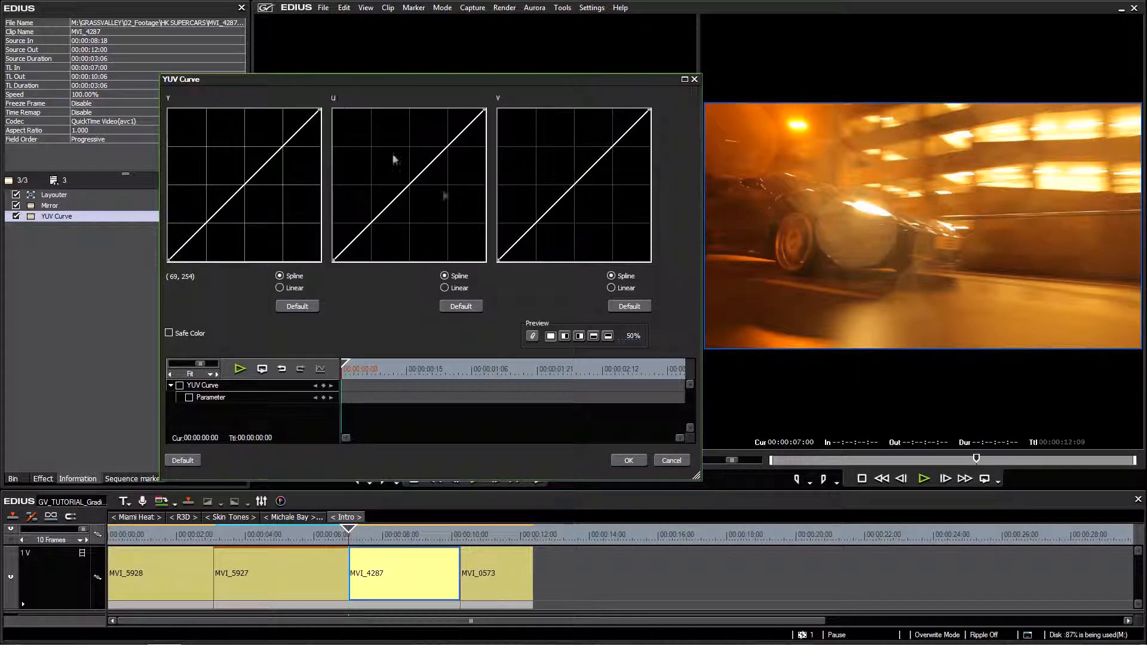
drag(409, 184, 500, 102)
drag(579, 180, 608, 205)
drag(407, 182, 482, 218)
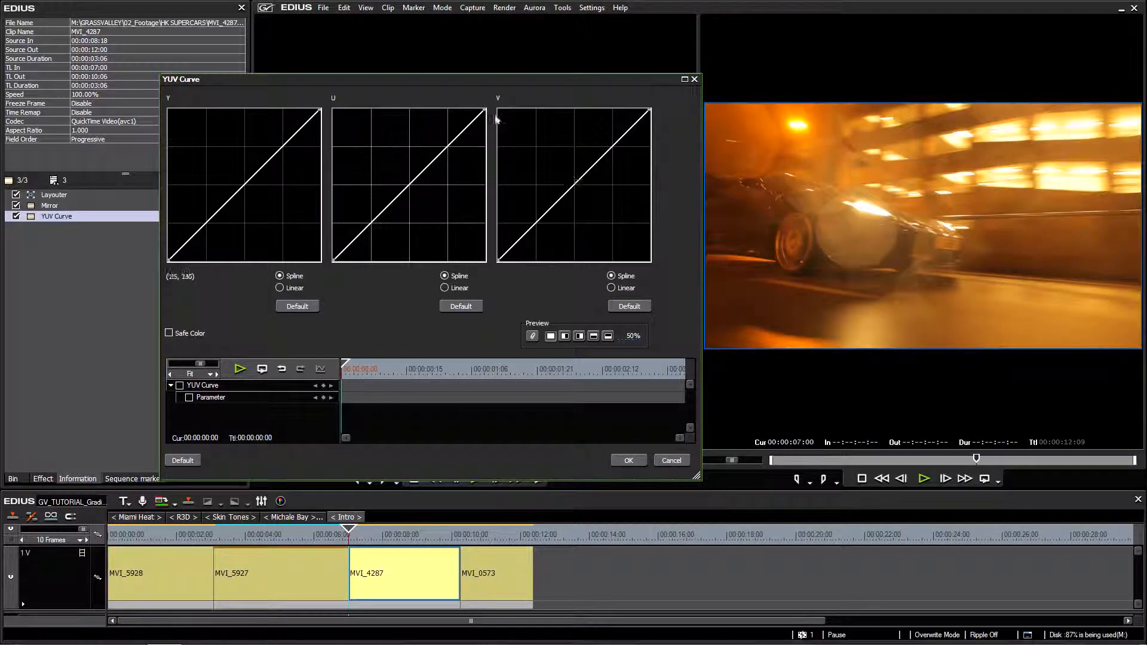
drag(578, 176, 632, 223)
right_click(632, 223)
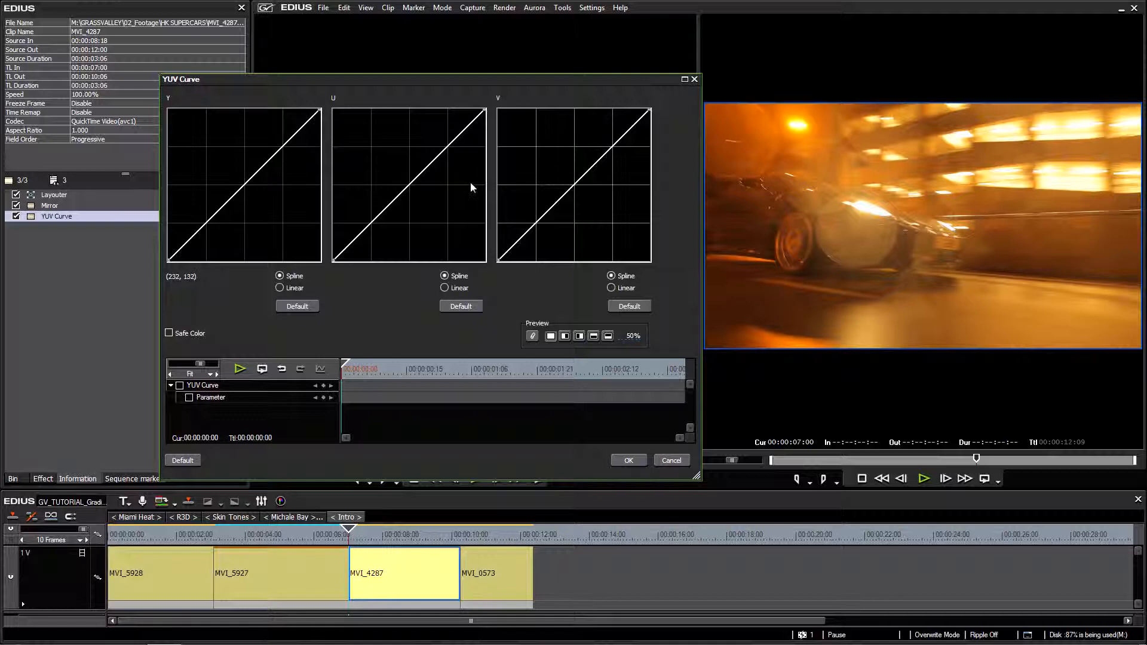
mouse_move(413, 78)
mouse_down()
mouse_move(417, 87)
mouse_move(390, 79)
mouse_move(406, 80)
mouse_up()
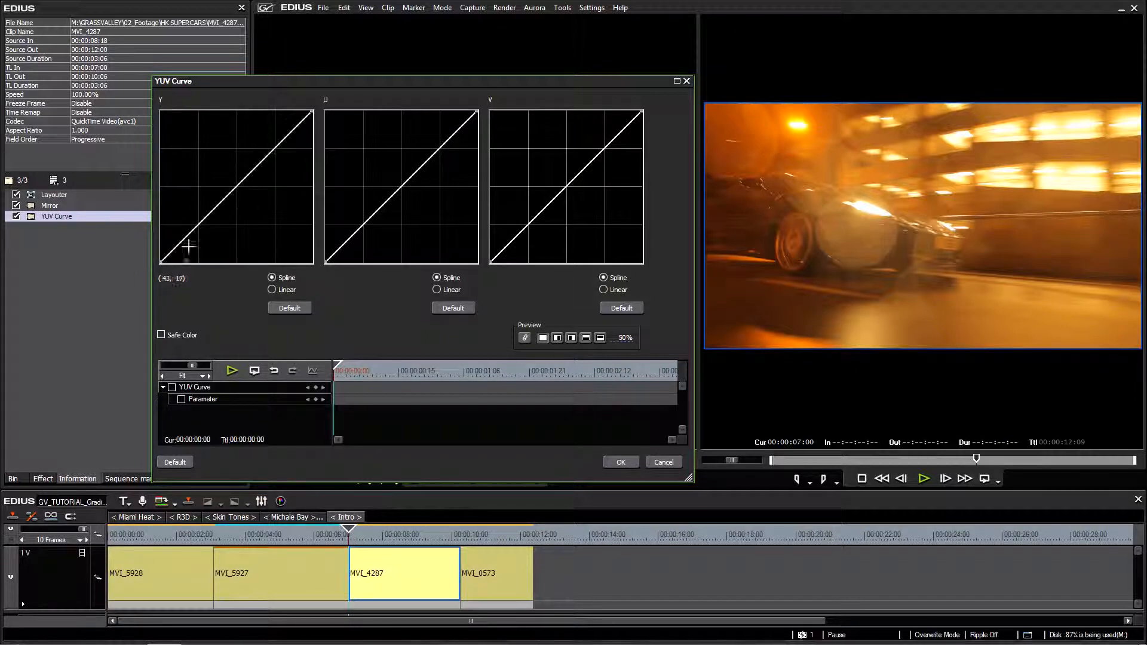
- Add shadow, midtone and highlight points to the Y curve, try lowering the shadow point to about (73, 46), and remove it
drag(194, 229, 264, 169)
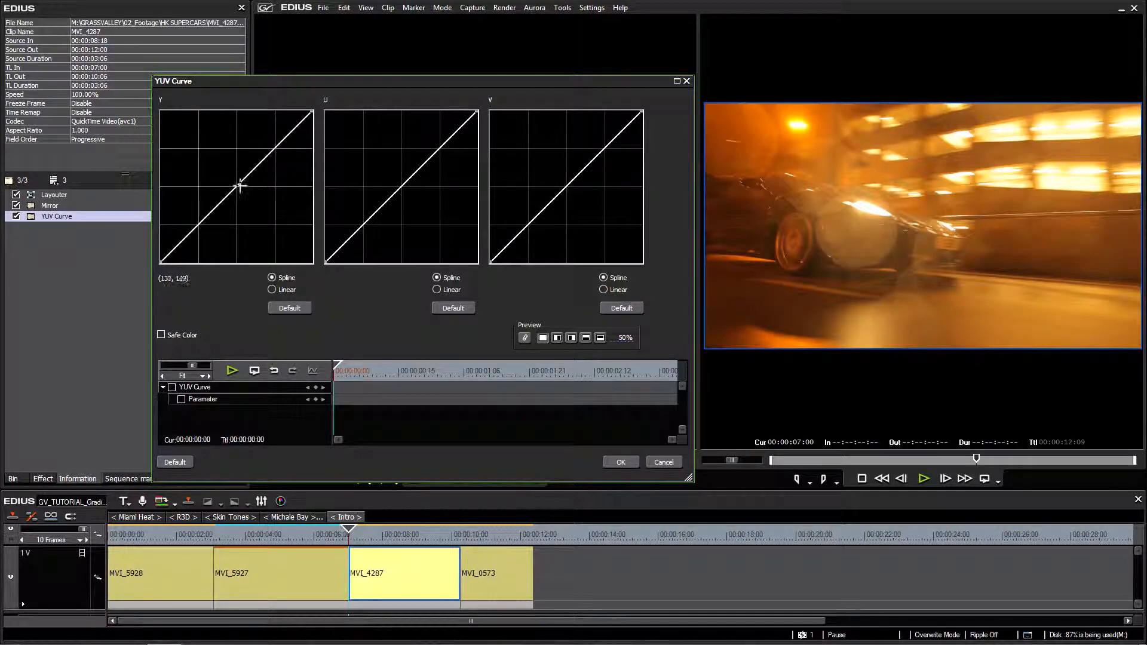
click(198, 224)
click(239, 187)
click(273, 149)
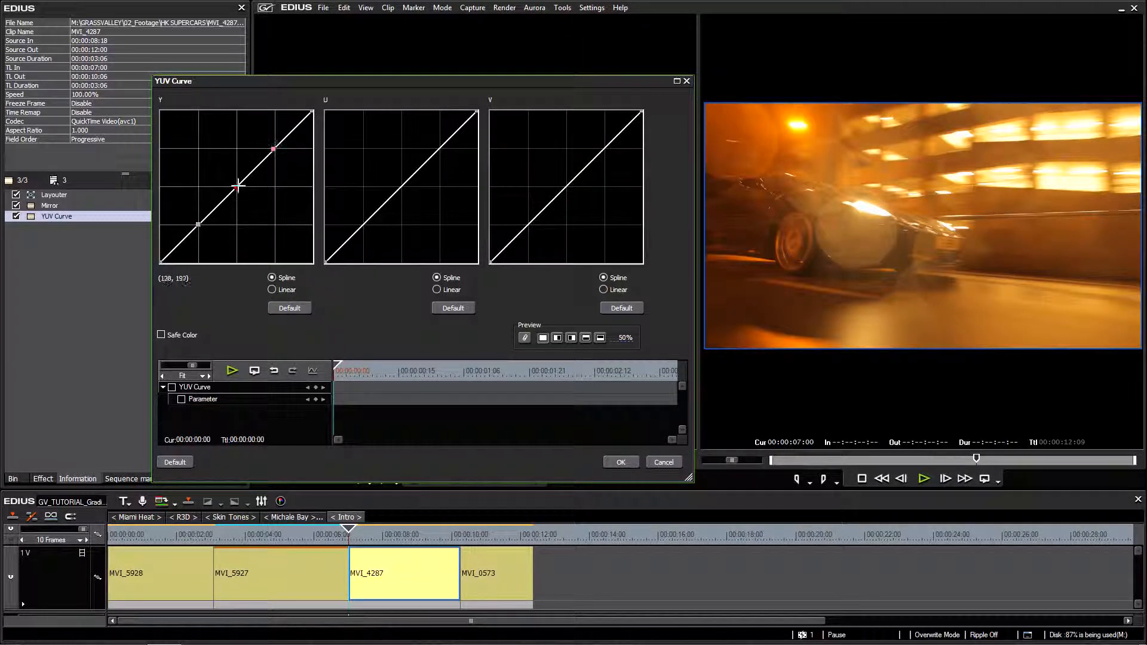
mouse_move(236, 187)
mouse_down()
mouse_move(257, 170)
mouse_move(238, 179)
mouse_up()
mouse_move(199, 225)
mouse_down()
mouse_move(208, 241)
mouse_move(185, 223)
mouse_move(203, 235)
mouse_up()
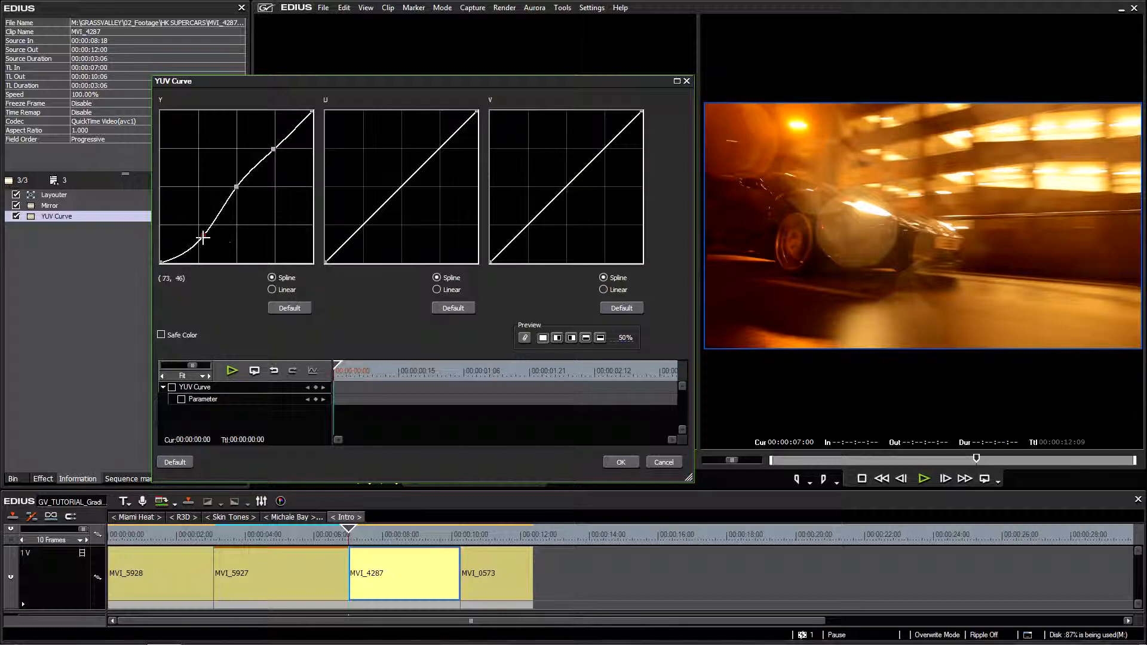
drag(200, 245, 182, 230)
right_click(182, 229)
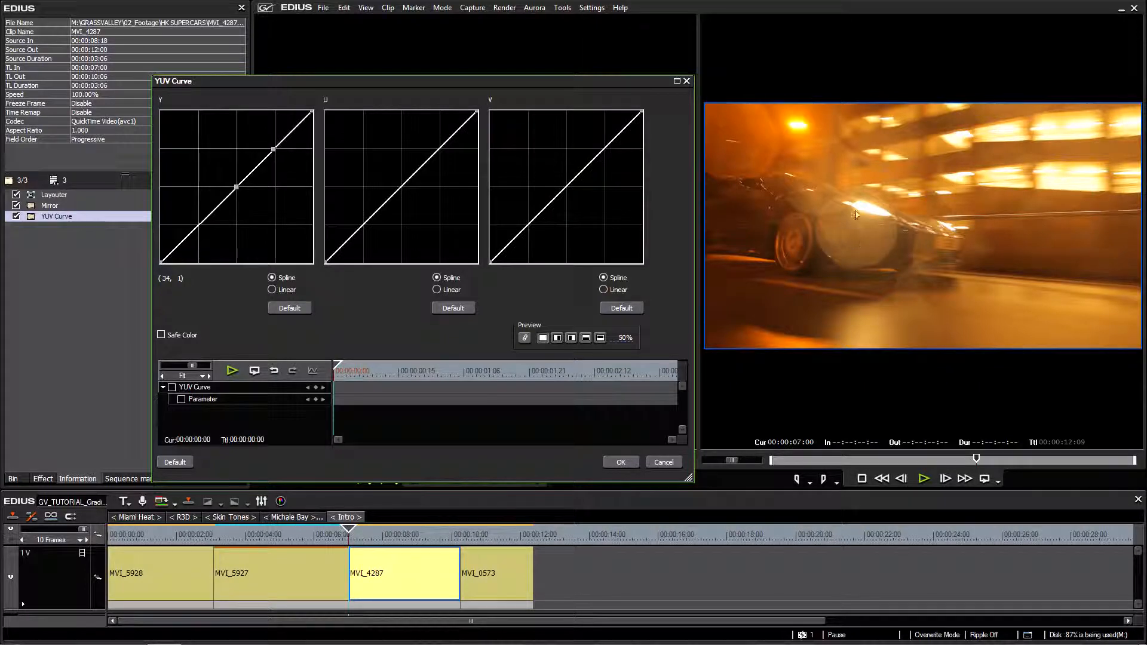
- Replace the Y curve's midpoint and add three more points along its lower half
drag(178, 245, 182, 249)
right_click(199, 226)
right_click(183, 247)
right_click(237, 186)
click(237, 186)
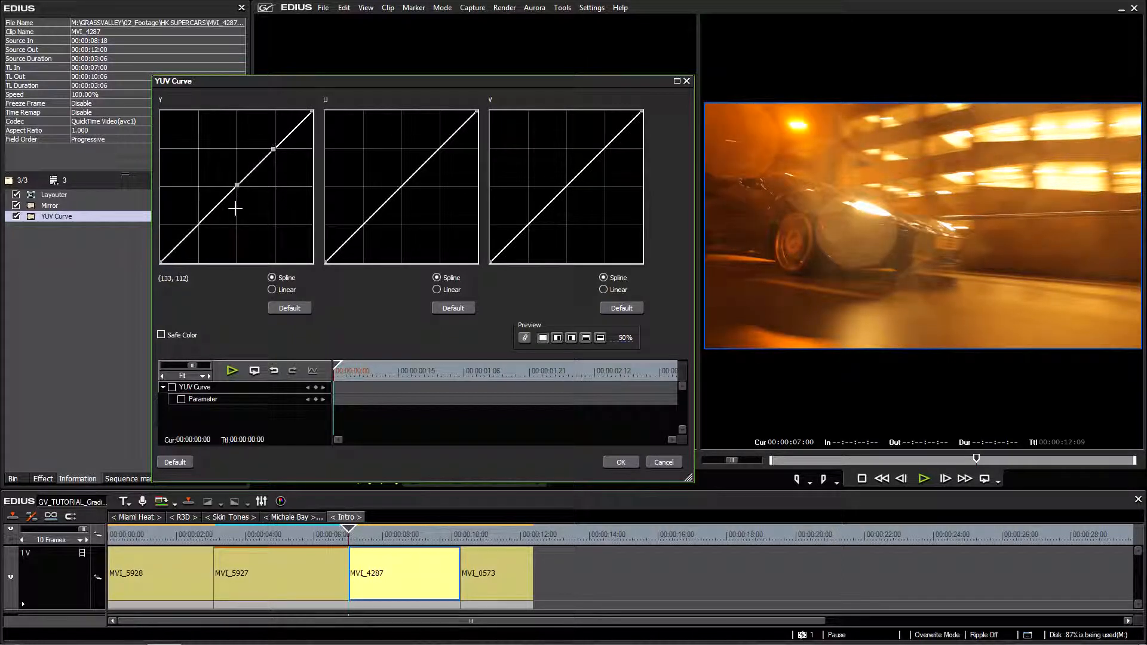
click(198, 226)
click(216, 206)
click(180, 240)
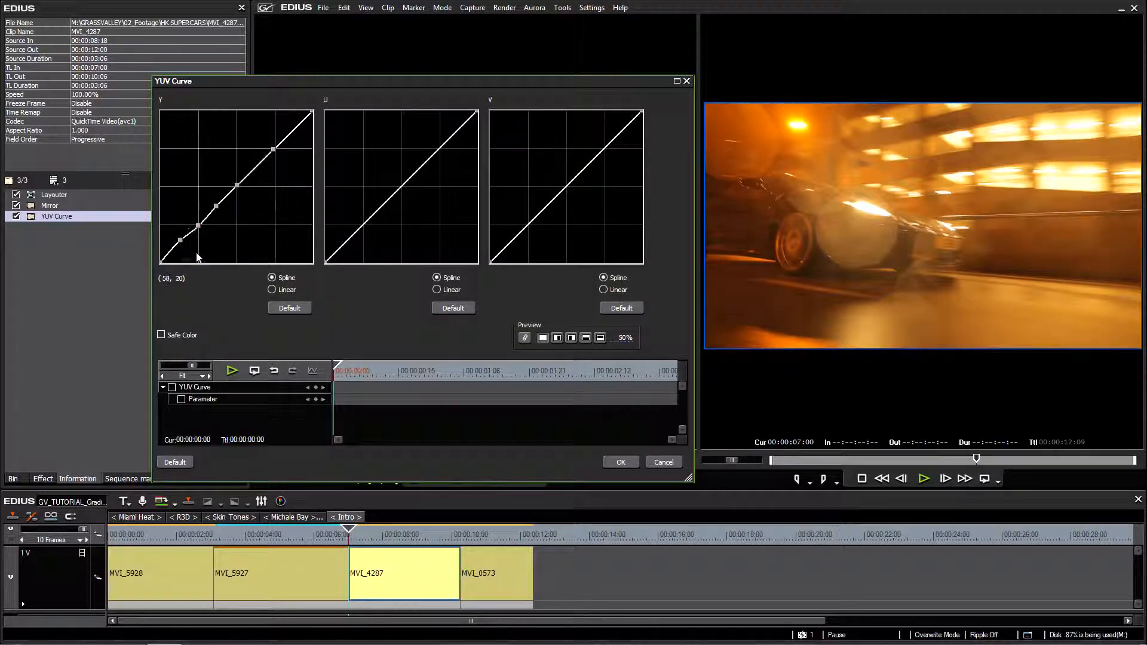
- Try shifting the Y curve's lowest shadow point and its highlight point to reshape the dark and bright ranges
mouse_move(170, 251)
mouse_down()
mouse_move(190, 246)
mouse_move(172, 260)
mouse_up()
mouse_move(288, 128)
mouse_down()
mouse_move(289, 115)
mouse_move(298, 136)
mouse_move(274, 124)
mouse_move(300, 146)
mouse_up()
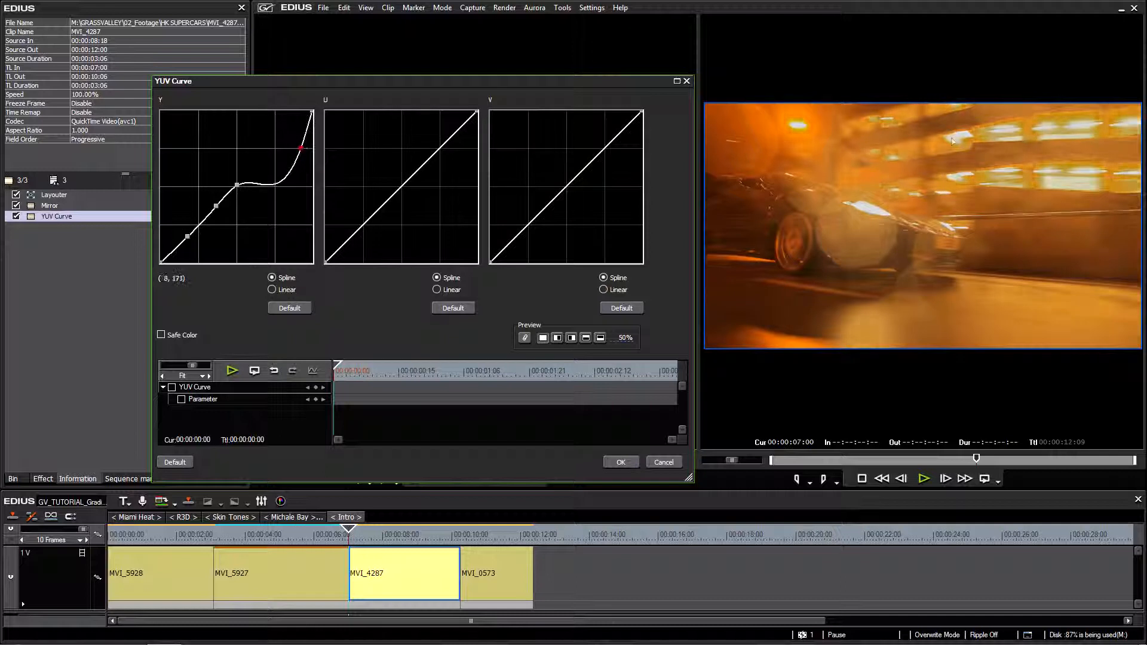
mouse_move(286, 146)
mouse_down()
mouse_move(268, 133)
mouse_move(289, 154)
mouse_move(271, 133)
mouse_move(292, 138)
mouse_up()
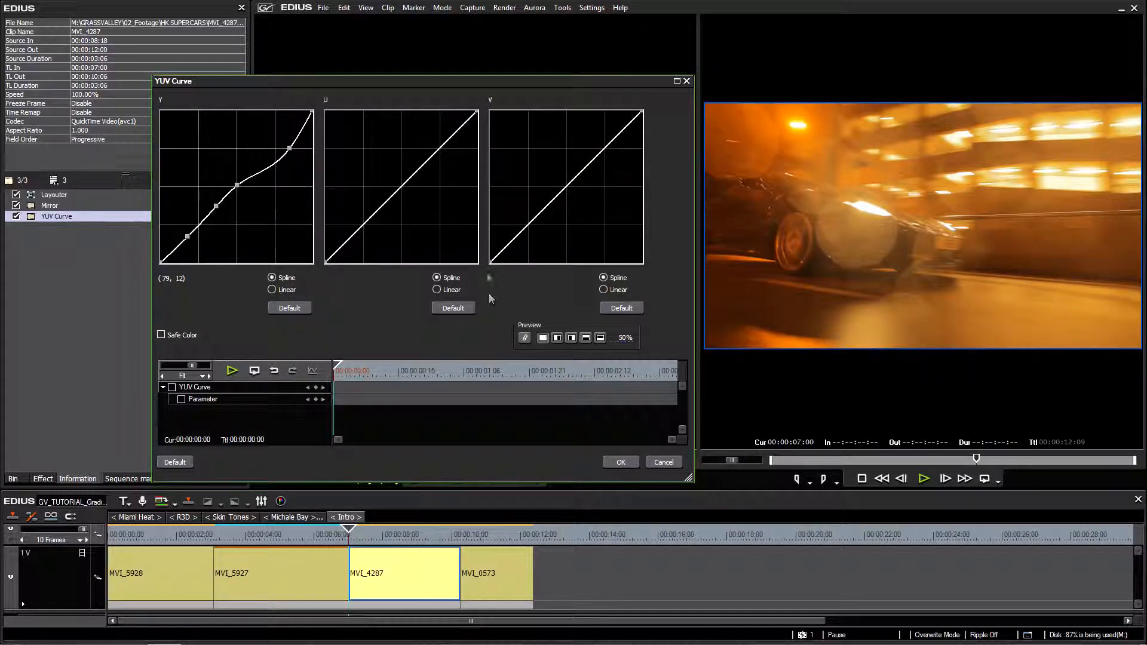
drag(286, 153, 278, 145)
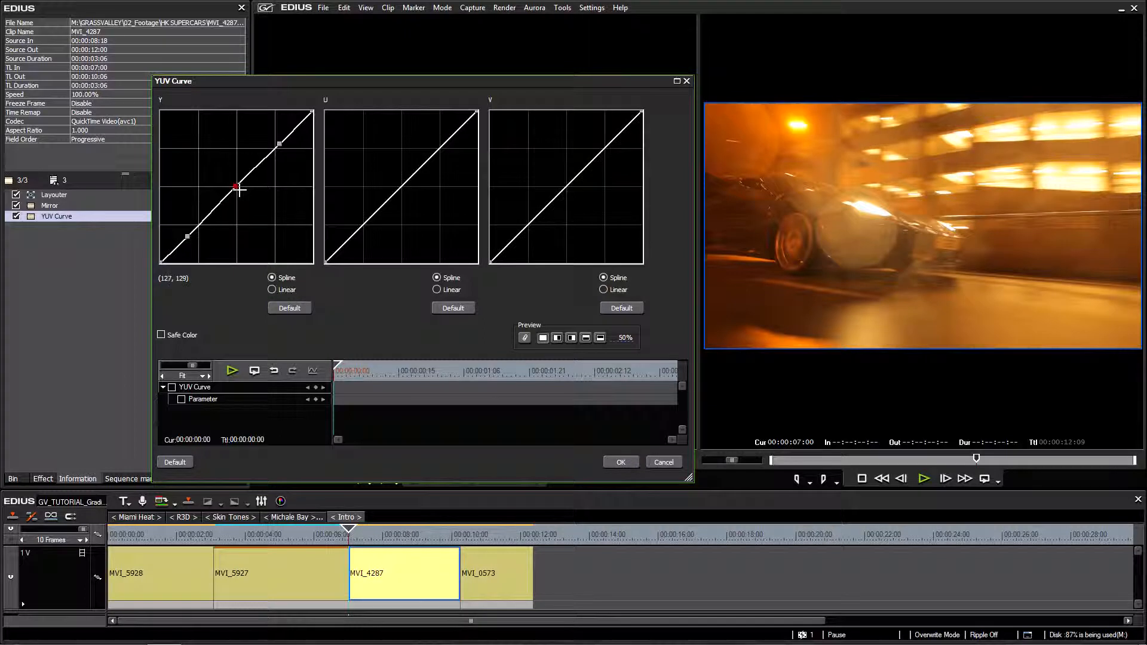
- Shape the Y curve into an S with one shadow and one highlight point, and compare it with the original at a 64% split
drag(236, 186, 195, 248)
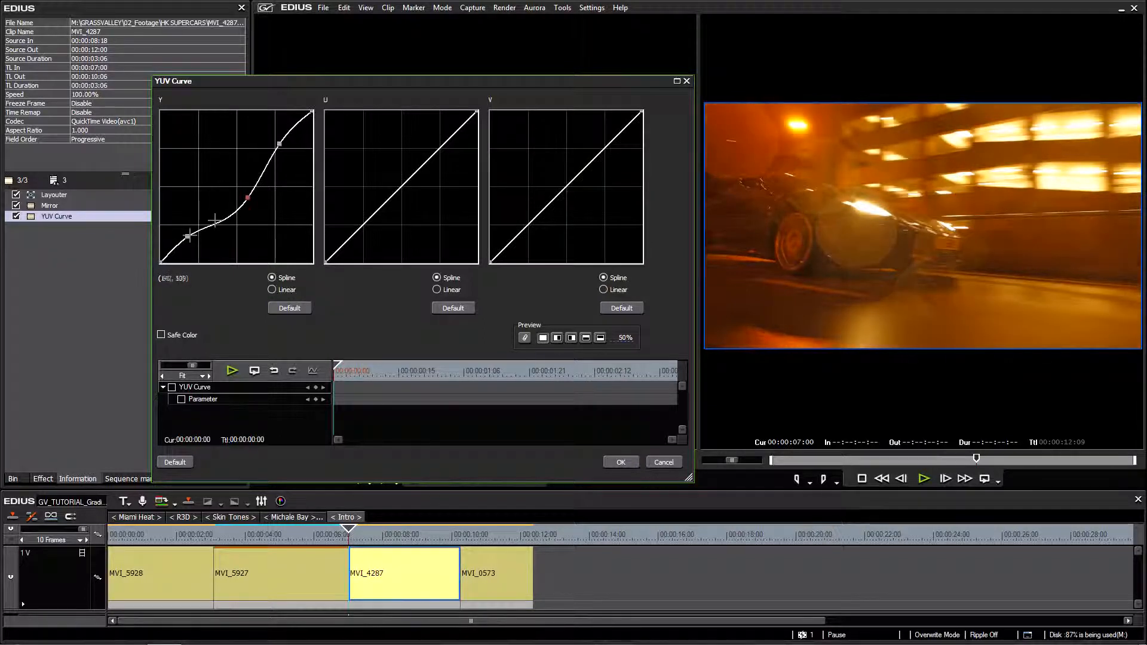
mouse_move(275, 146)
mouse_down()
mouse_move(313, 159)
mouse_move(277, 136)
mouse_up()
click(557, 338)
drag(629, 340, 640, 316)
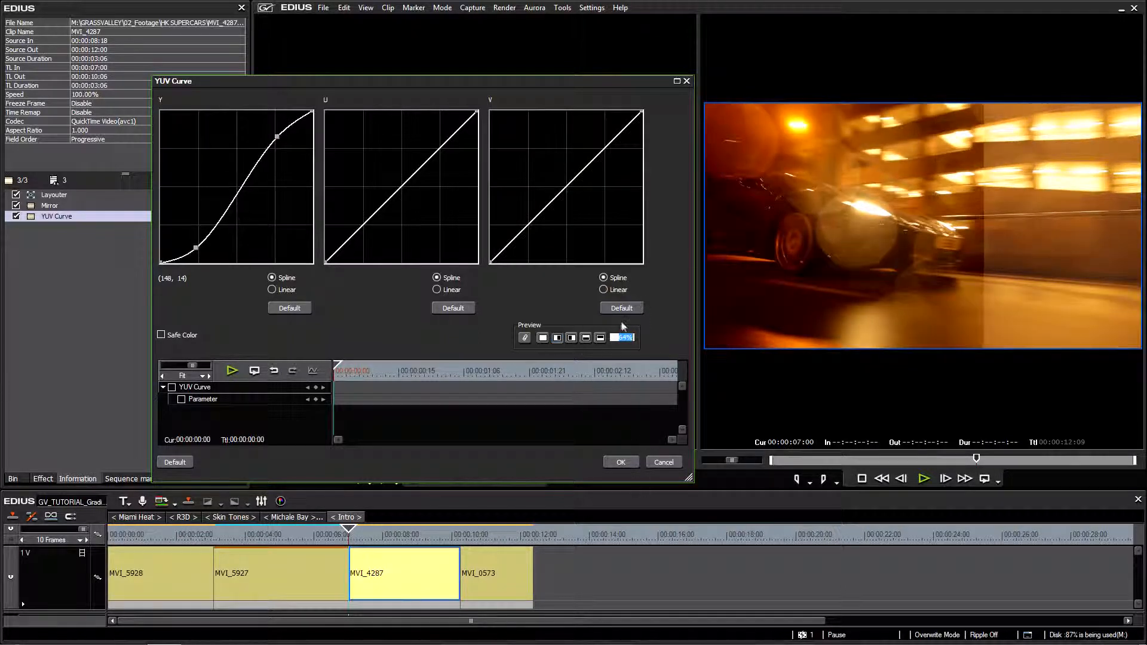
- Reset the Y curve and redraw it as an S with a lowered shadow point and a highlight point at about (206, 217)
click(302, 308)
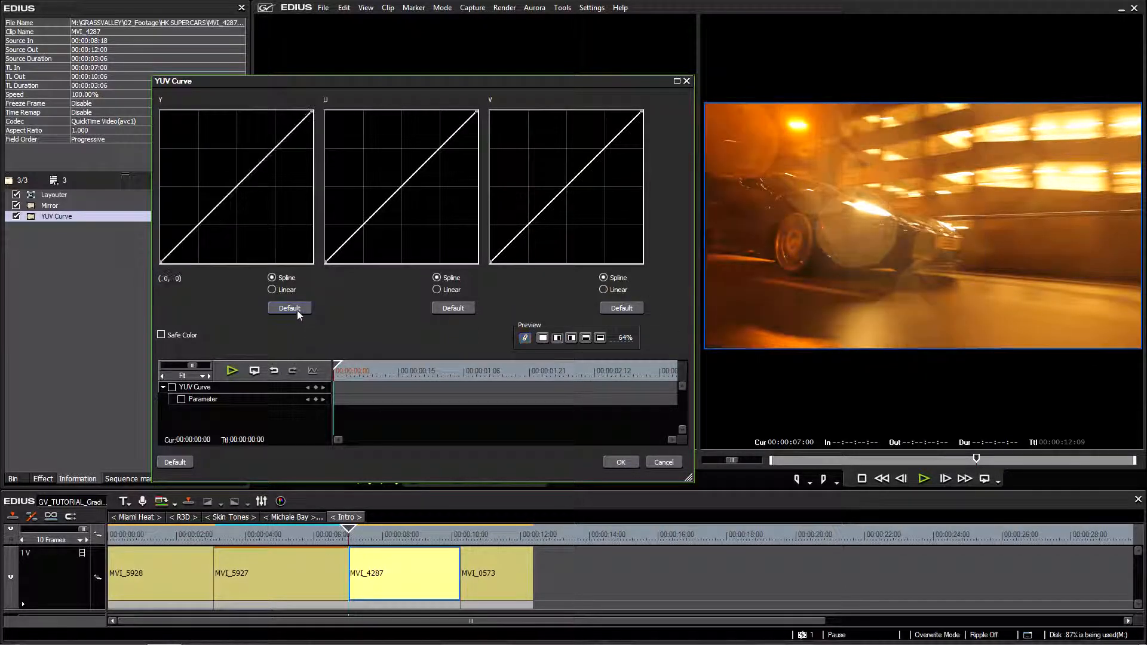
drag(343, 81, 345, 62)
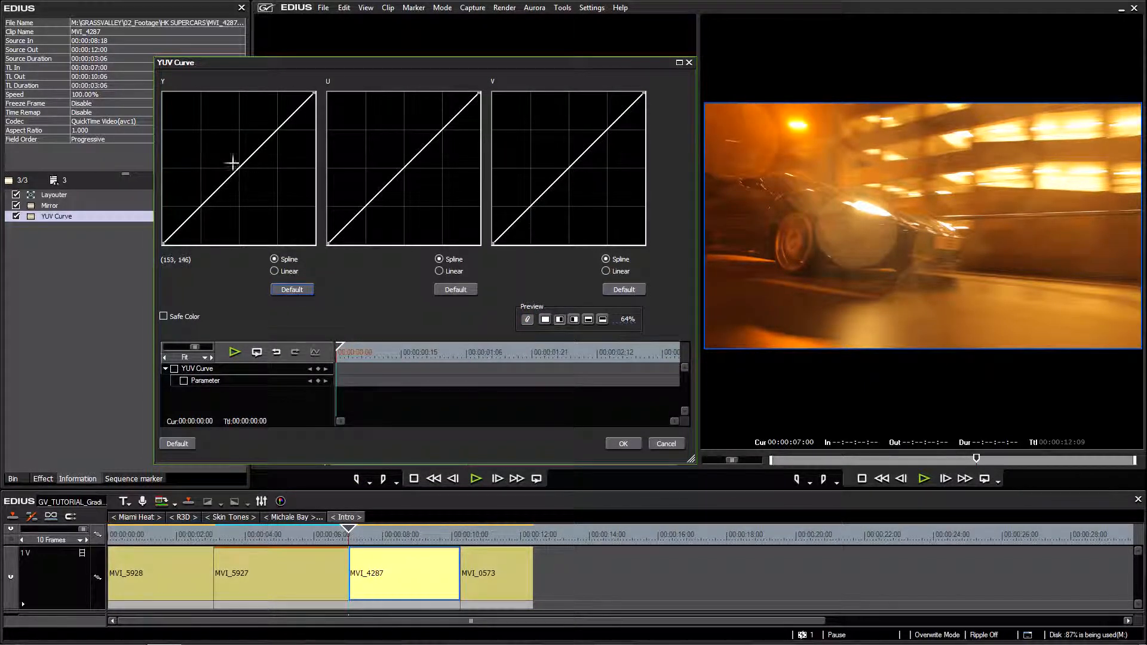
drag(199, 213, 201, 223)
drag(281, 140, 271, 124)
drag(200, 223, 193, 225)
drag(271, 125, 285, 111)
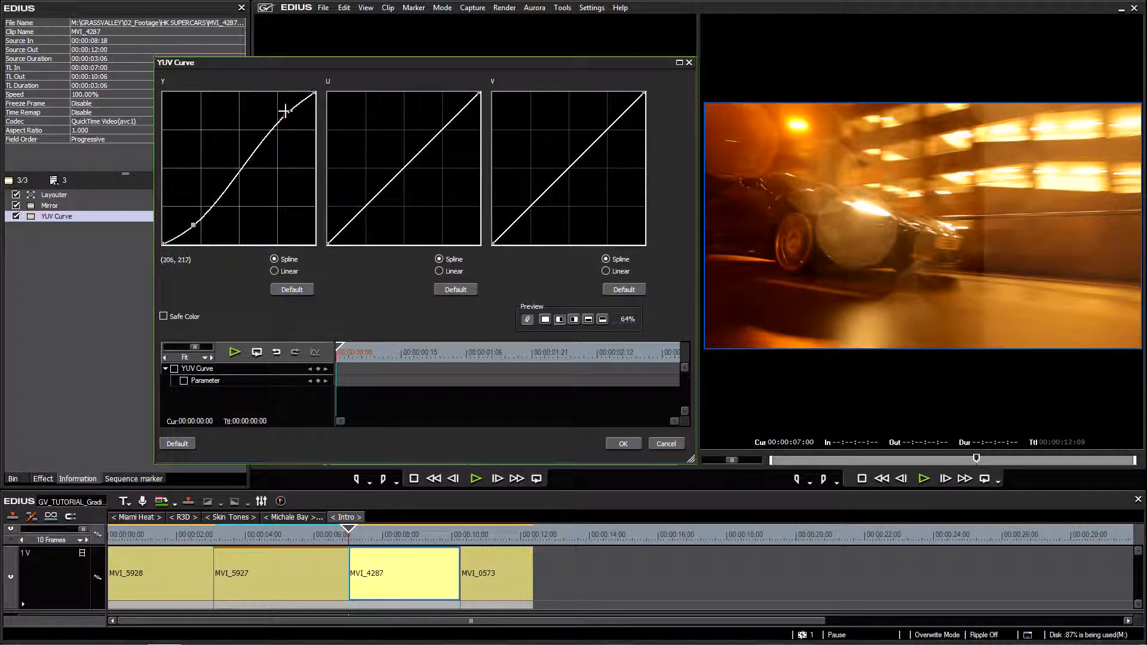
- Preview the full frame and steepen the Y curve to extreme contrast, with points at about (91, 37) and (153, 234)
click(546, 321)
drag(194, 225, 196, 226)
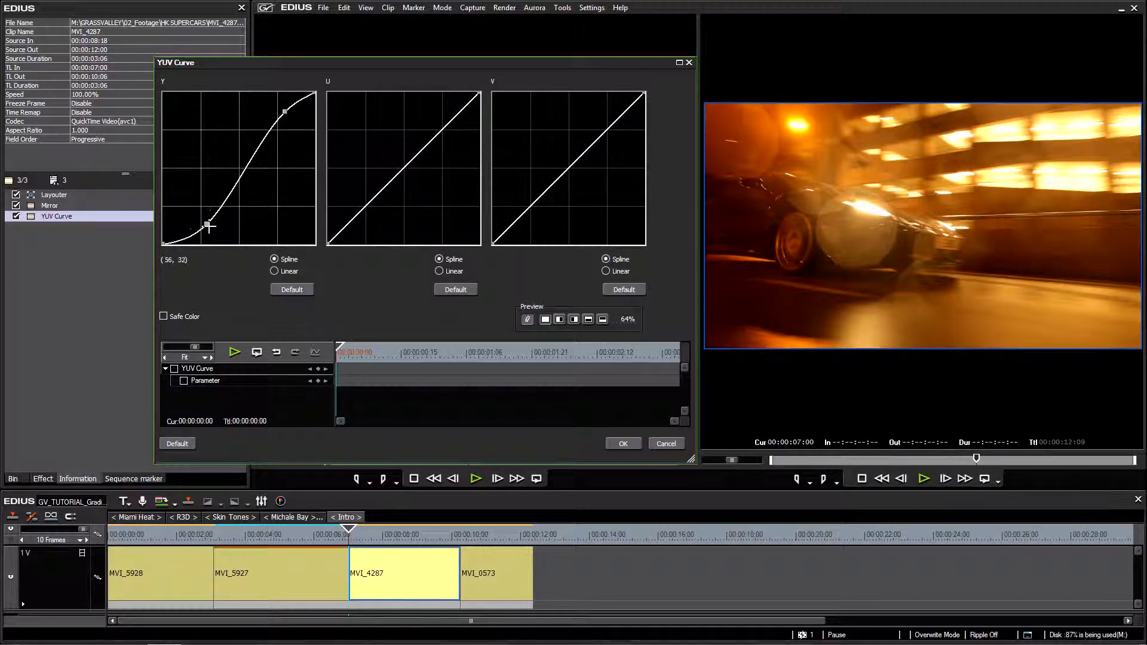
drag(209, 226, 222, 228)
drag(284, 112, 267, 104)
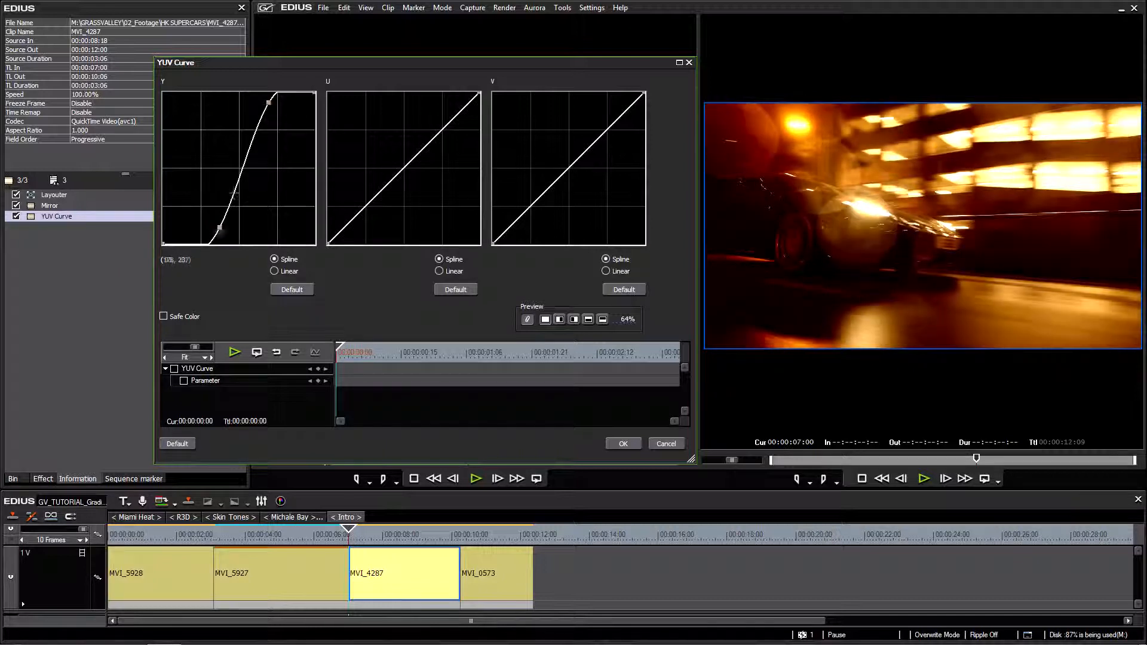
mouse_move(220, 230)
mouse_down()
mouse_move(207, 221)
mouse_move(219, 223)
mouse_up()
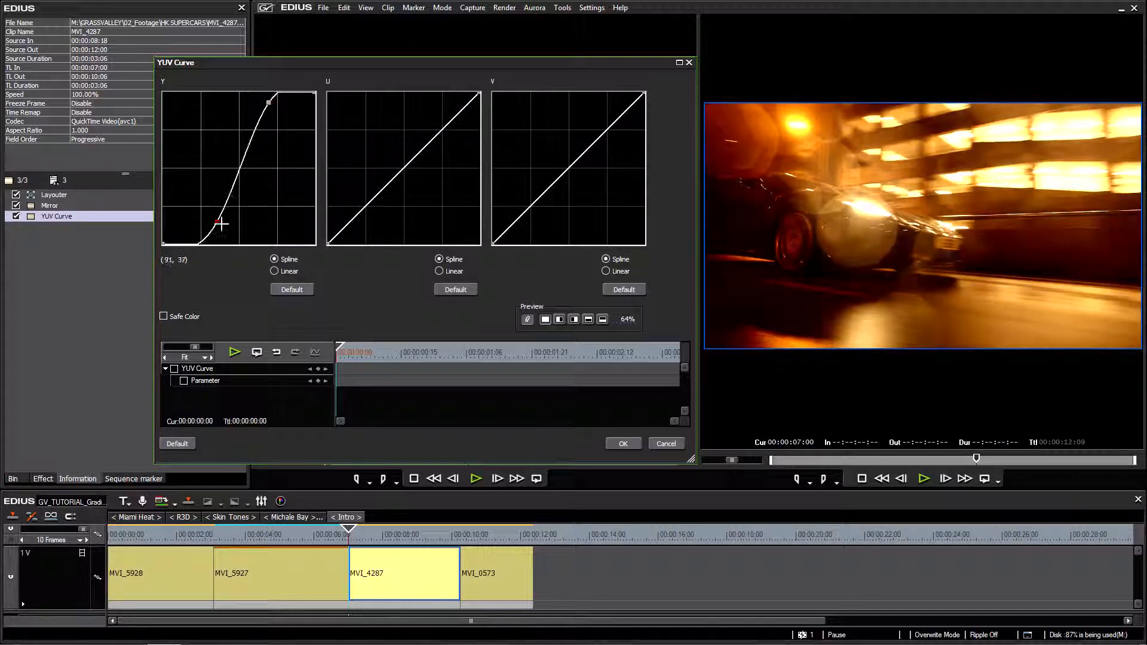
mouse_move(269, 104)
mouse_down()
mouse_move(274, 119)
mouse_move(256, 105)
mouse_up()
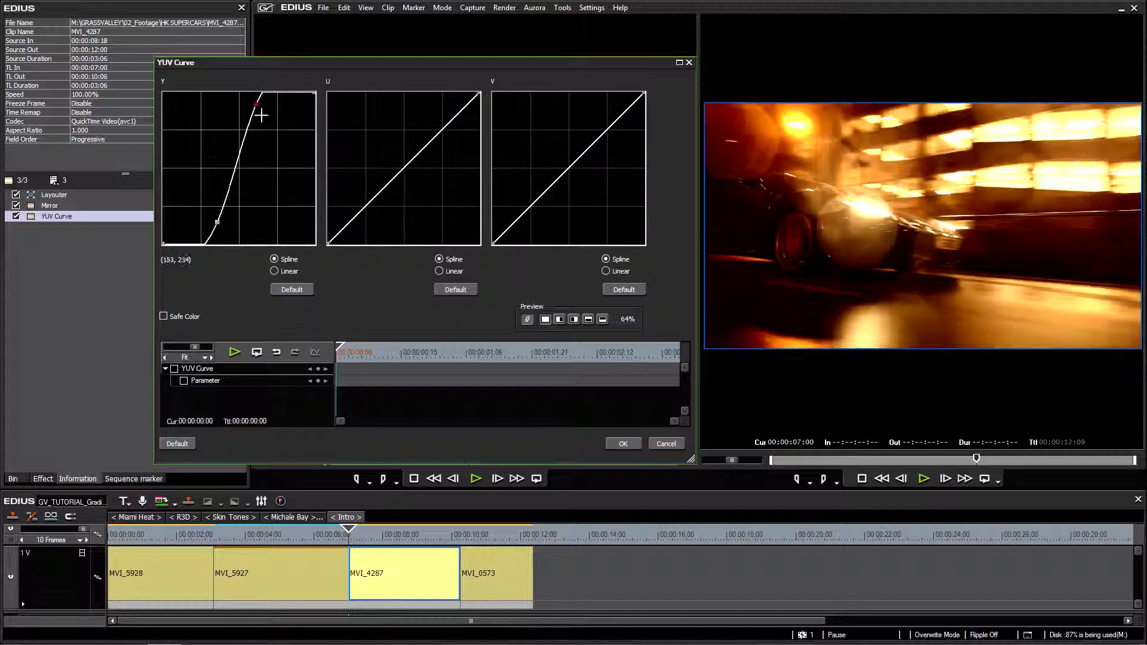
- Remove both points from the Y curve and split the preview with the original at 55%
right_click(217, 222)
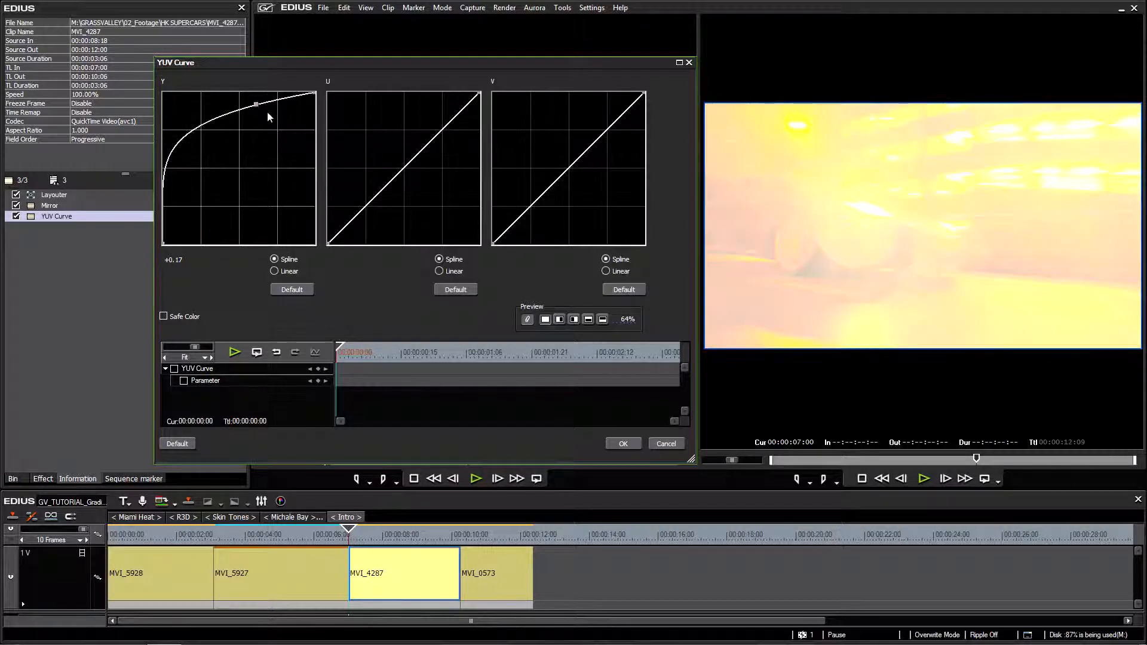
right_click(256, 105)
click(560, 320)
drag(628, 325, 635, 347)
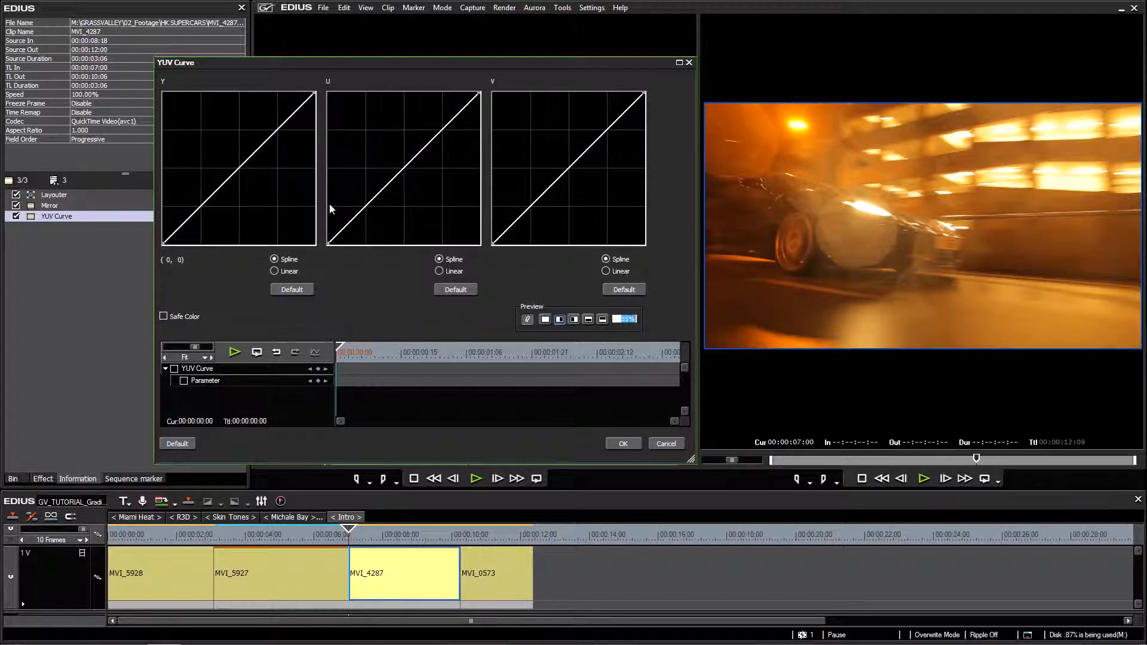
- Shape the Y curve into a gentle S with a shadow point at about (54, 42) and a highlight point at about (185, 201)
drag(200, 214, 205, 224)
drag(271, 163, 256, 140)
drag(205, 224, 195, 220)
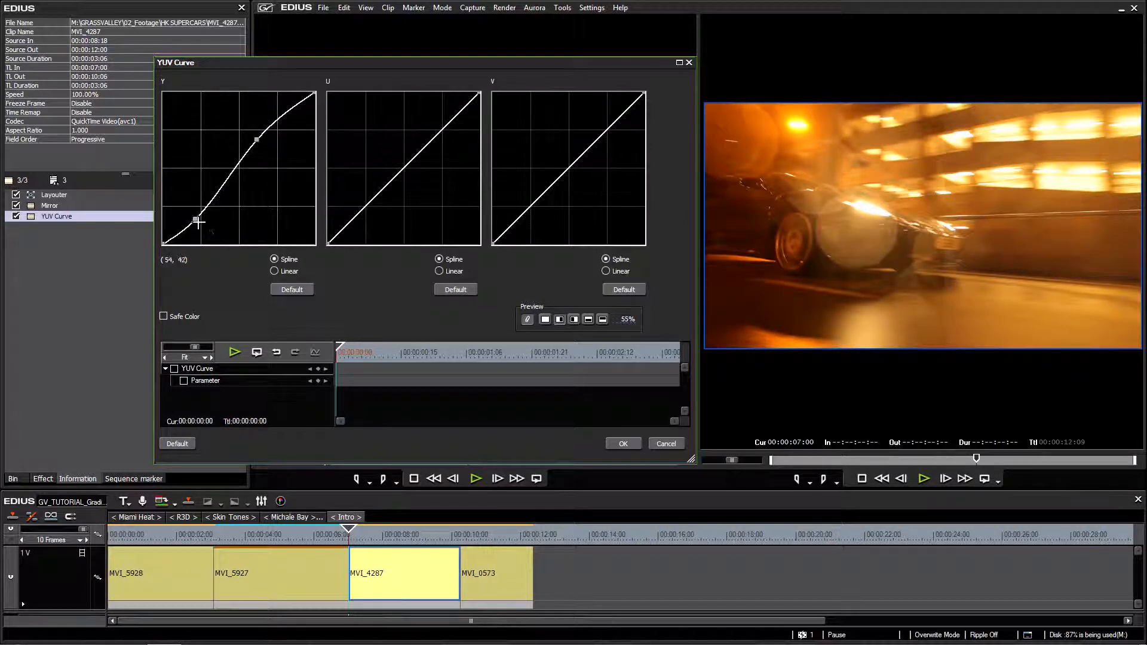
drag(256, 140, 271, 118)
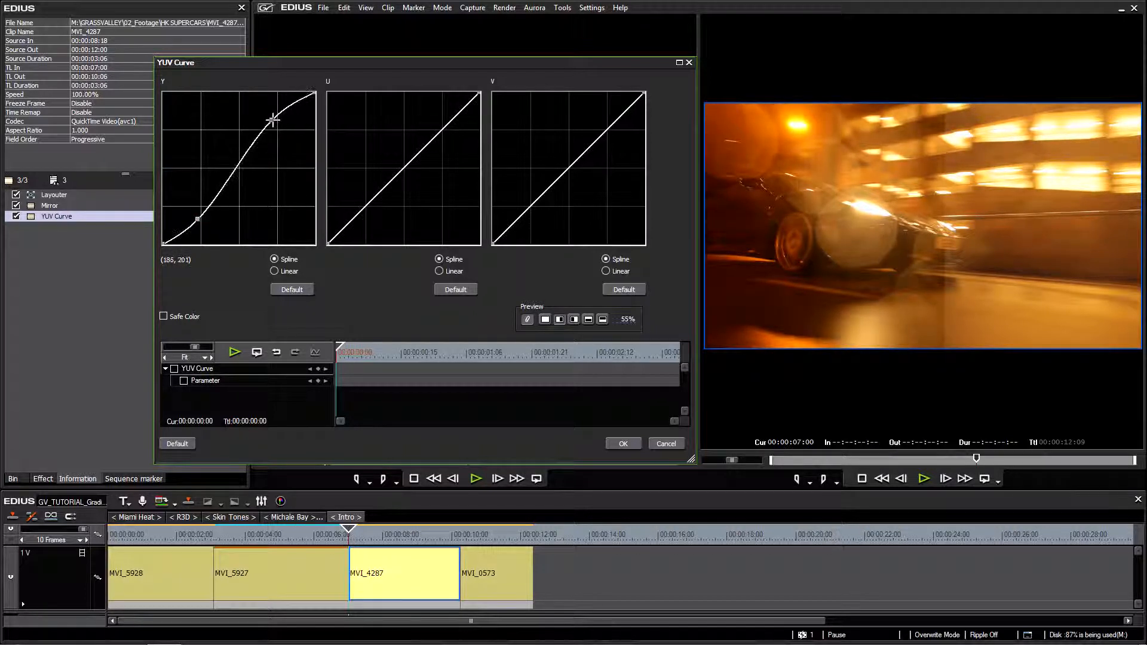
- Refine the Y curve with a second, deeper shadow point and a readjusted highlight point, and accept the filter settings with the preview at 100%
click(198, 220)
mouse_move(200, 225)
mouse_down()
mouse_move(194, 209)
mouse_move(184, 232)
mouse_up()
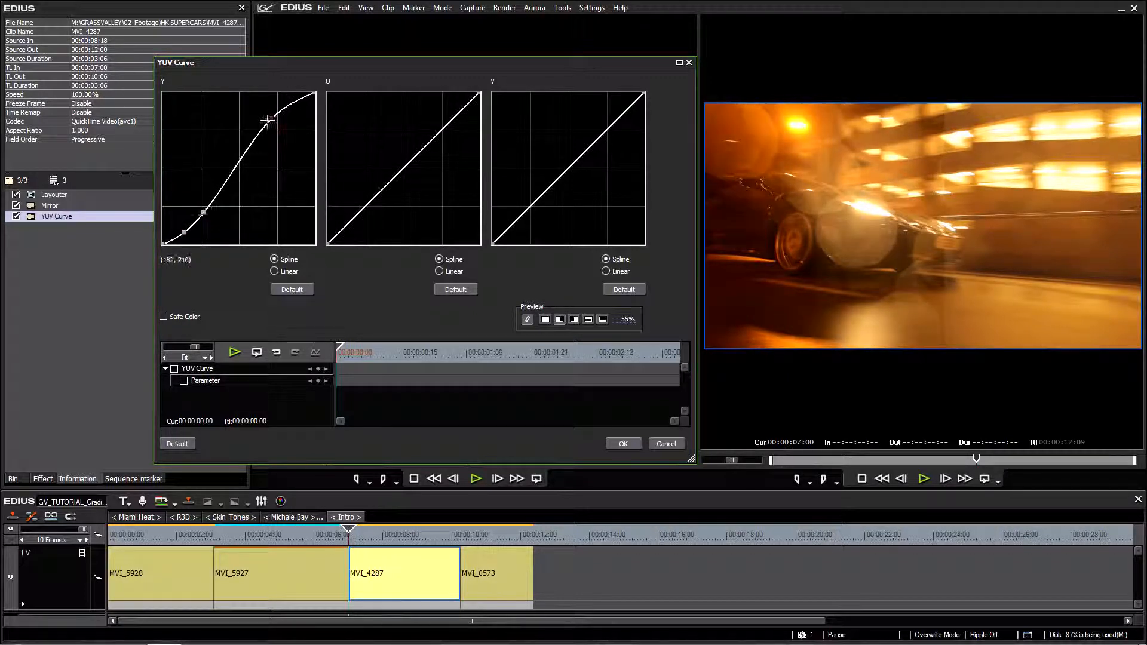
drag(267, 118, 273, 117)
drag(621, 321, 573, 180)
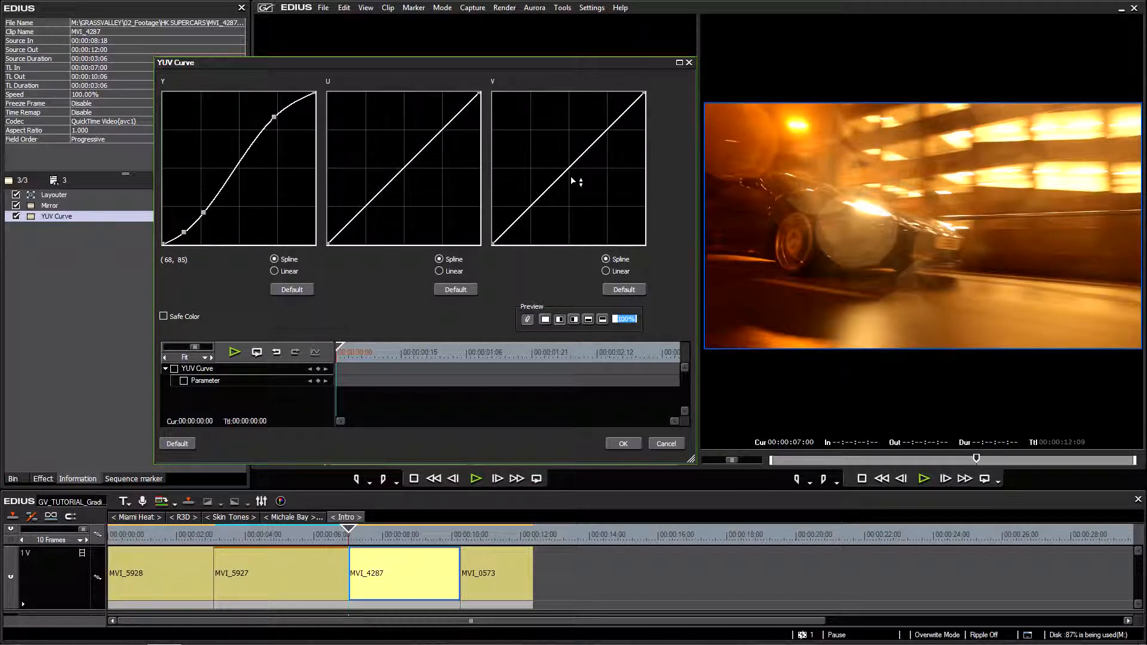
click(630, 446)
- Delete the YUV Curve filter from clip MVI_4287 and bring back the Color Correction effects
click(67, 217)
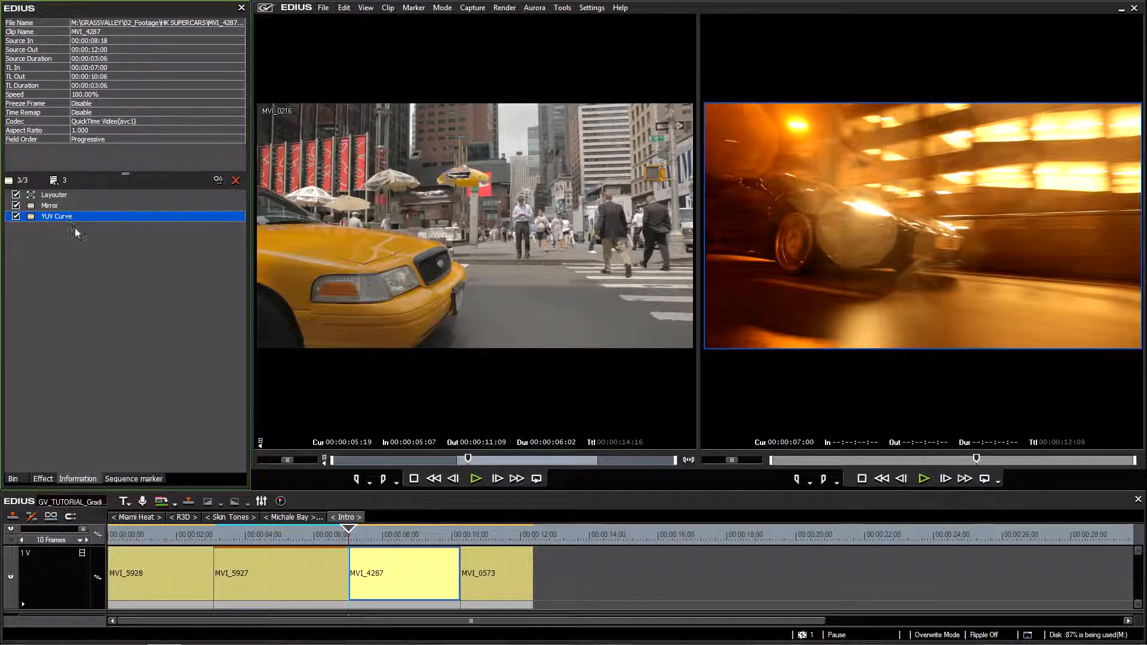
key(Delete)
click(42, 478)
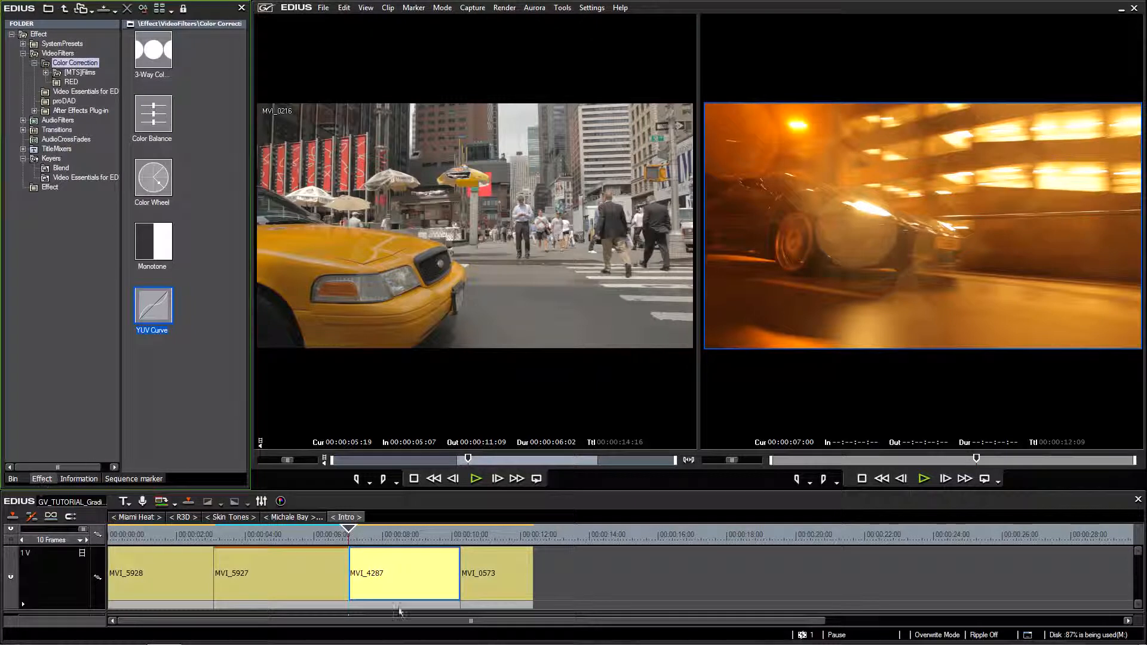
- Scrub the timeline from clip MVI_5928 into MVI_4287, and park the playhead at the start of MVI_4287
click(181, 542)
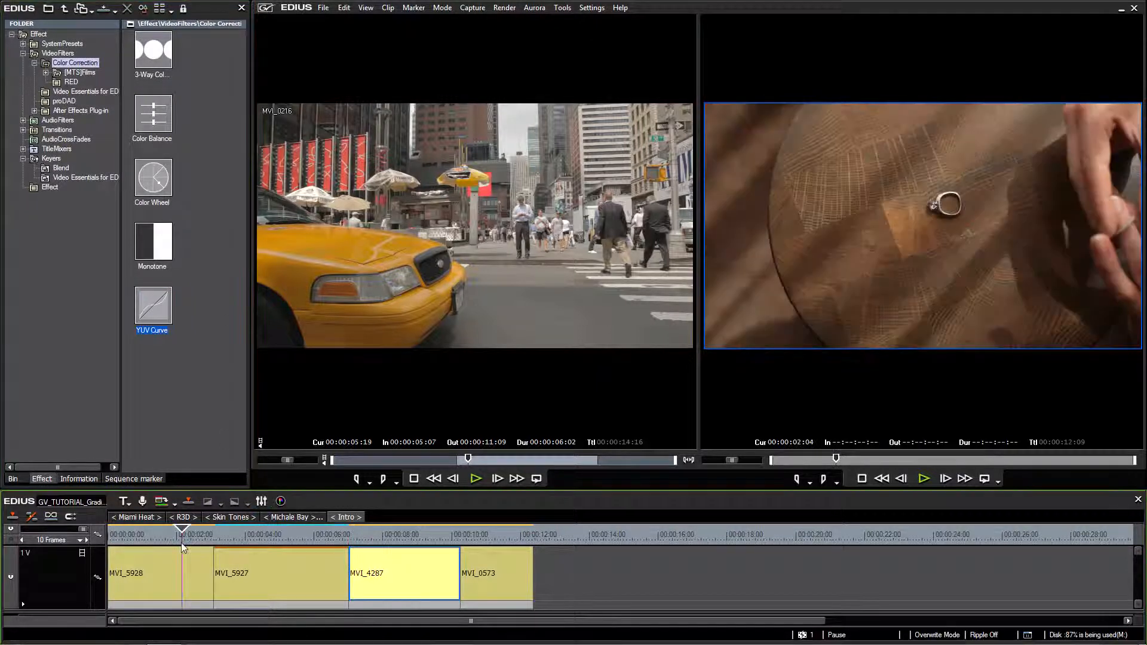
drag(181, 542, 366, 549)
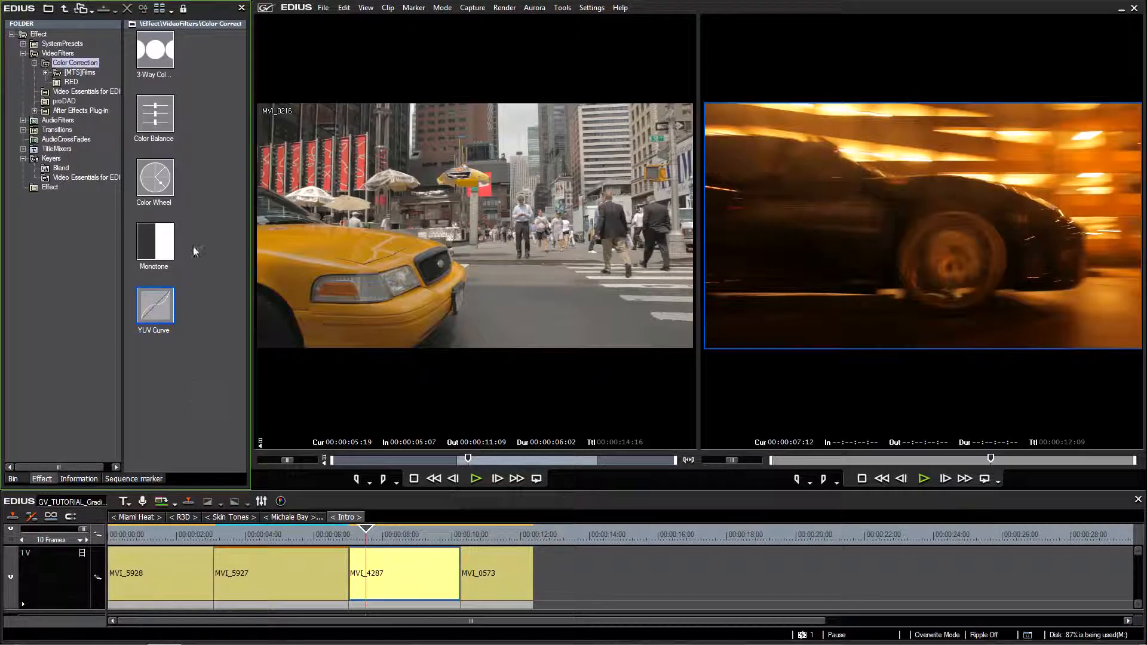
drag(398, 579, 395, 576)
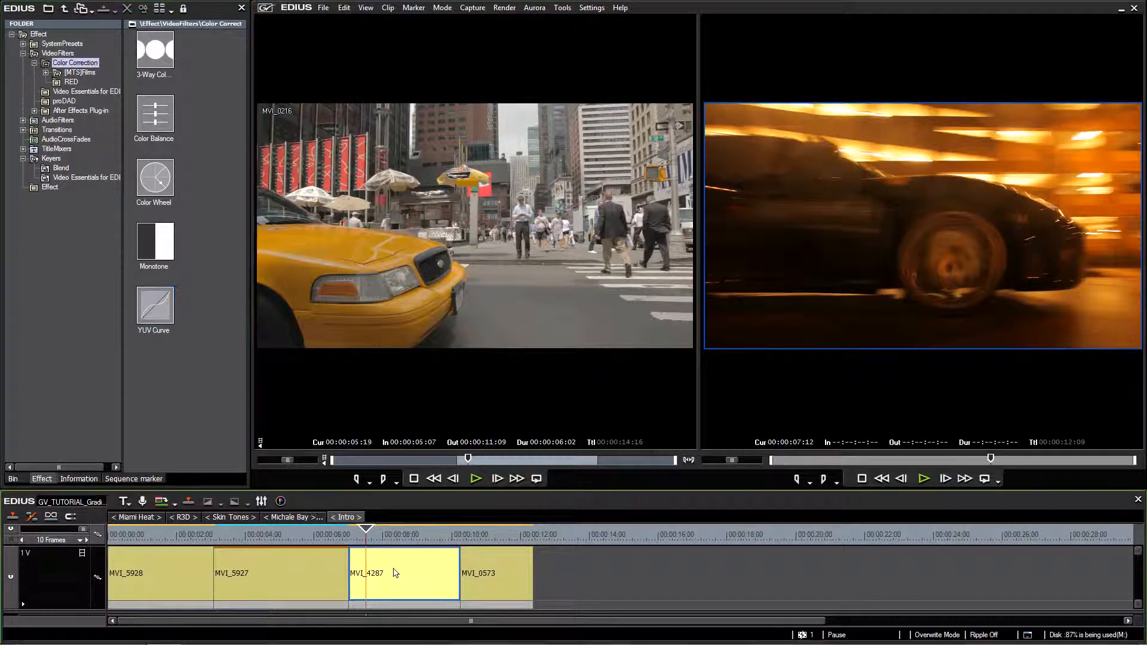
click(348, 533)
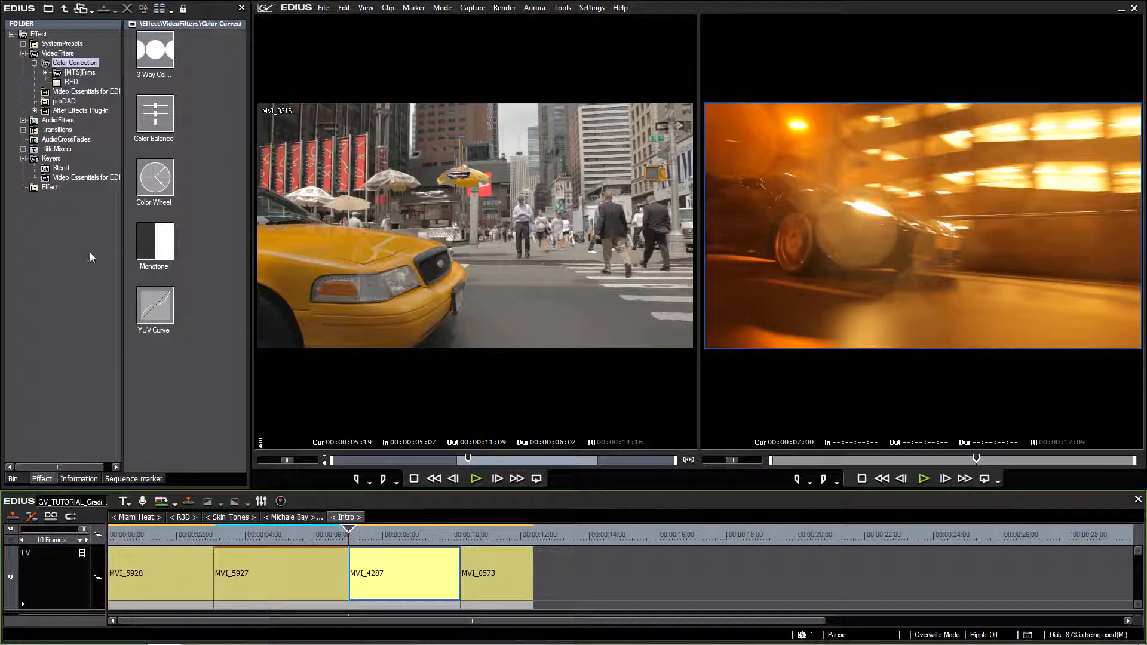
- Show the VideoFilters effects, browse down to the Mask filter and back up, and narrow the effect palette slightly
click(58, 53)
scroll(225, 110, down, 5)
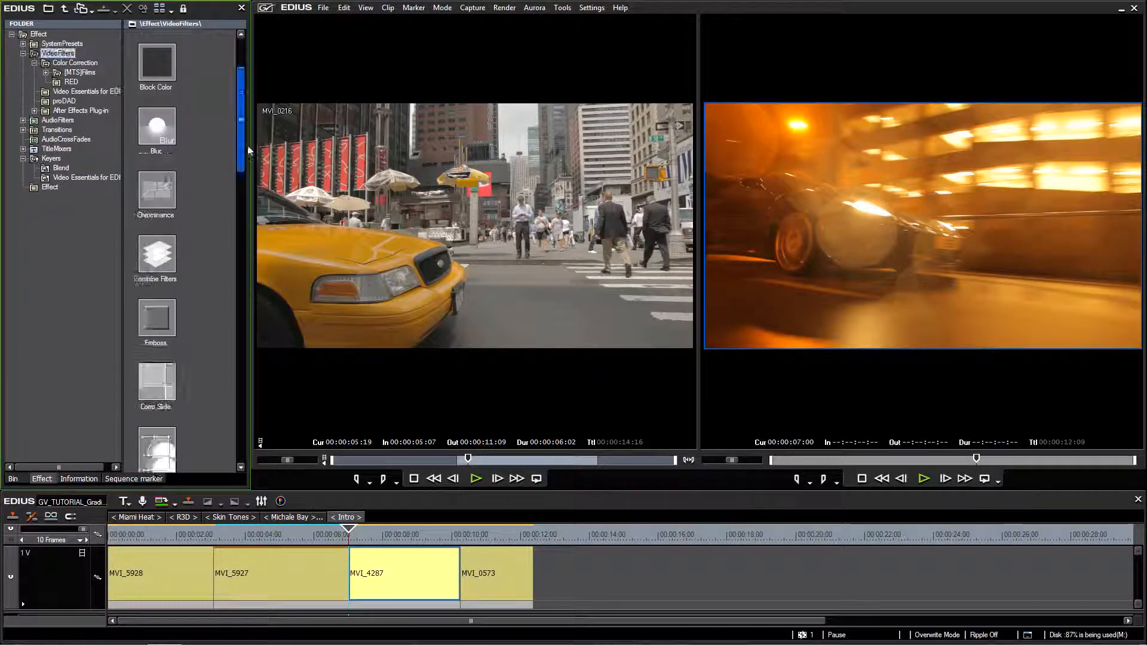
click(158, 262)
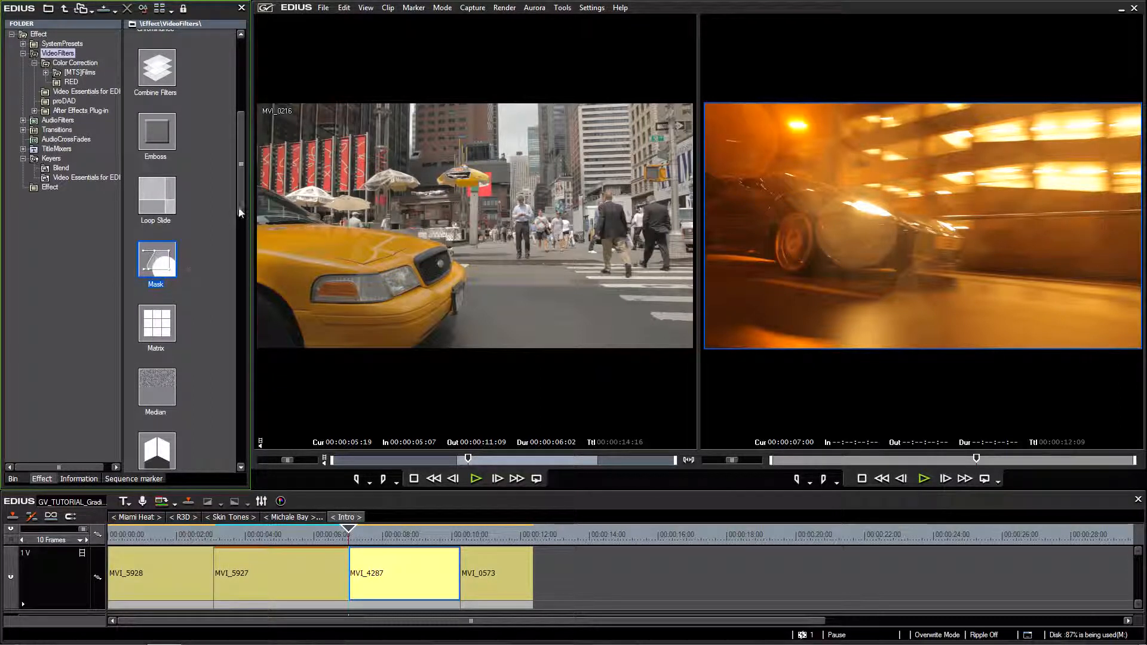
drag(238, 206, 244, 118)
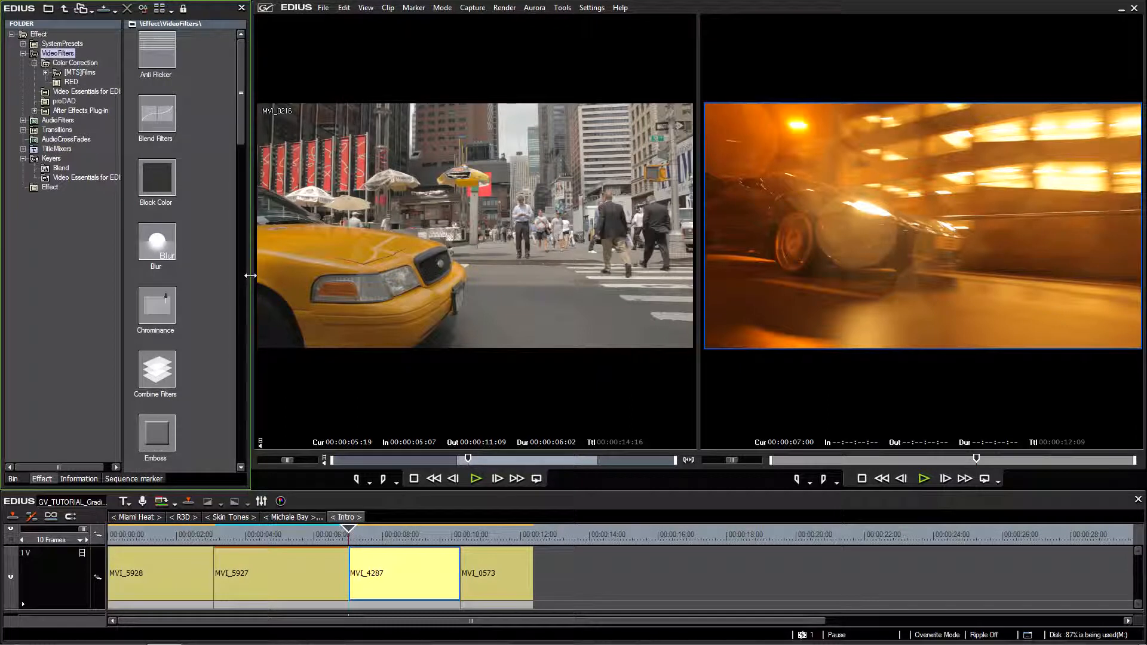
drag(250, 275, 234, 275)
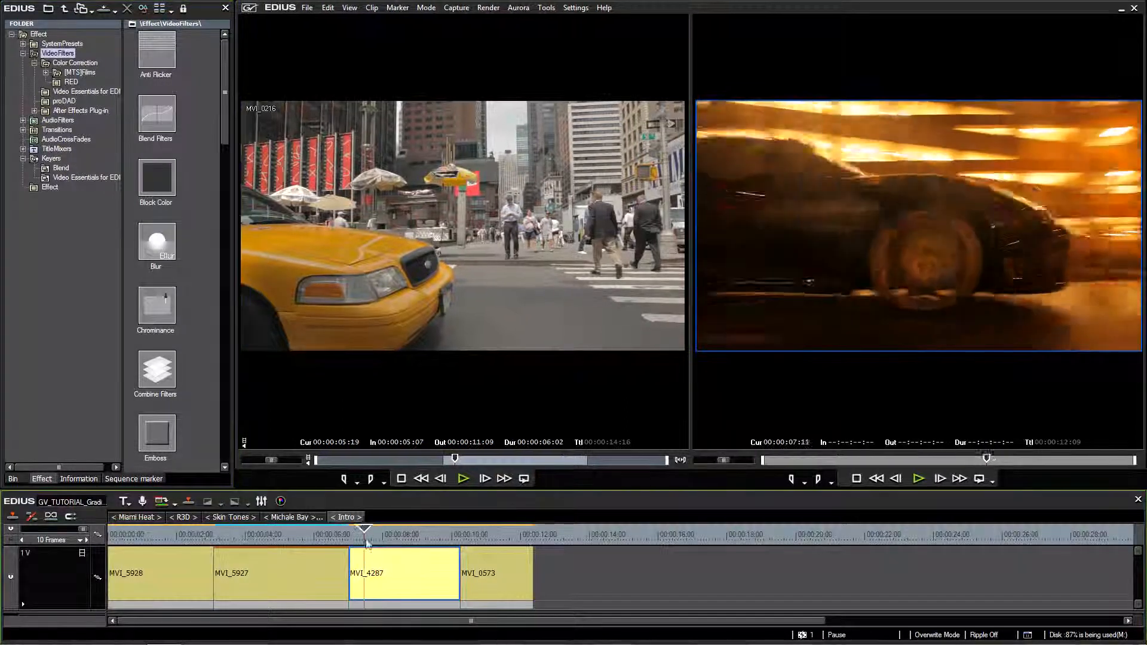
- Scrub through the second half of clip MVI_4287 and park the playhead near its middle, at 00:00:08:12
click(428, 539)
drag(428, 538, 422, 540)
click(95, 444)
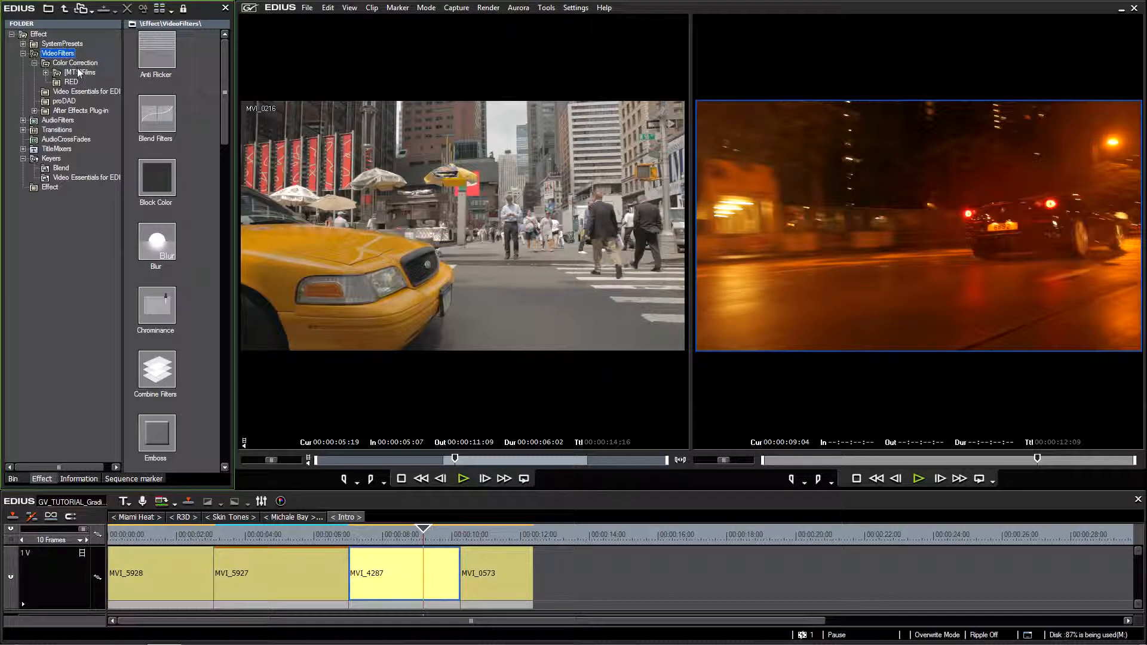
click(400, 536)
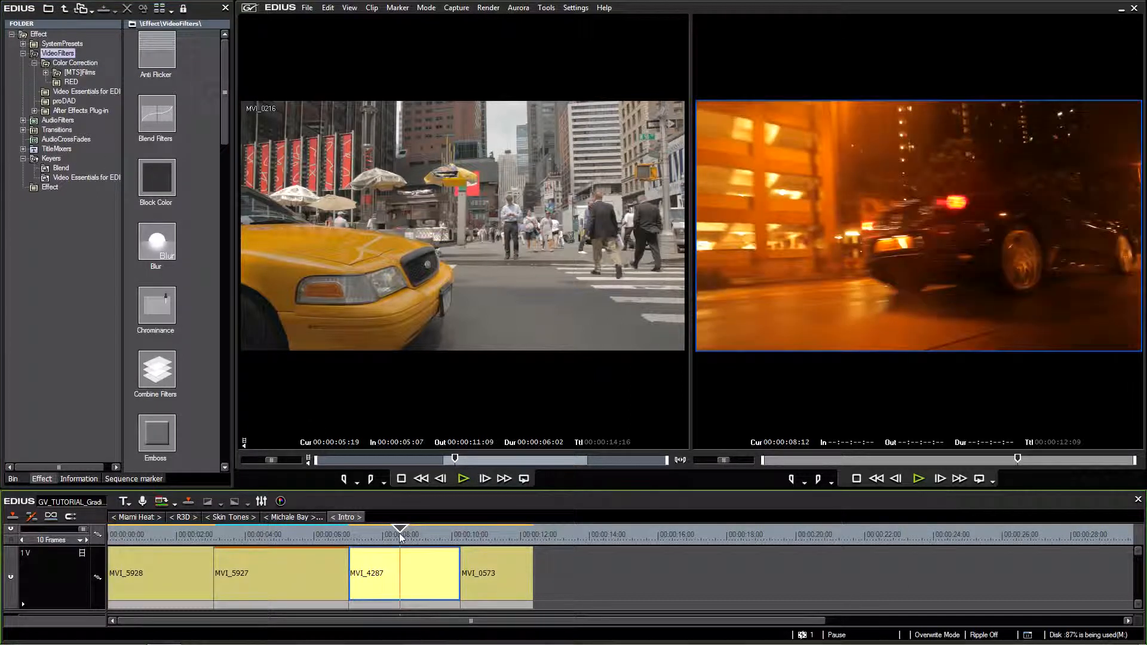